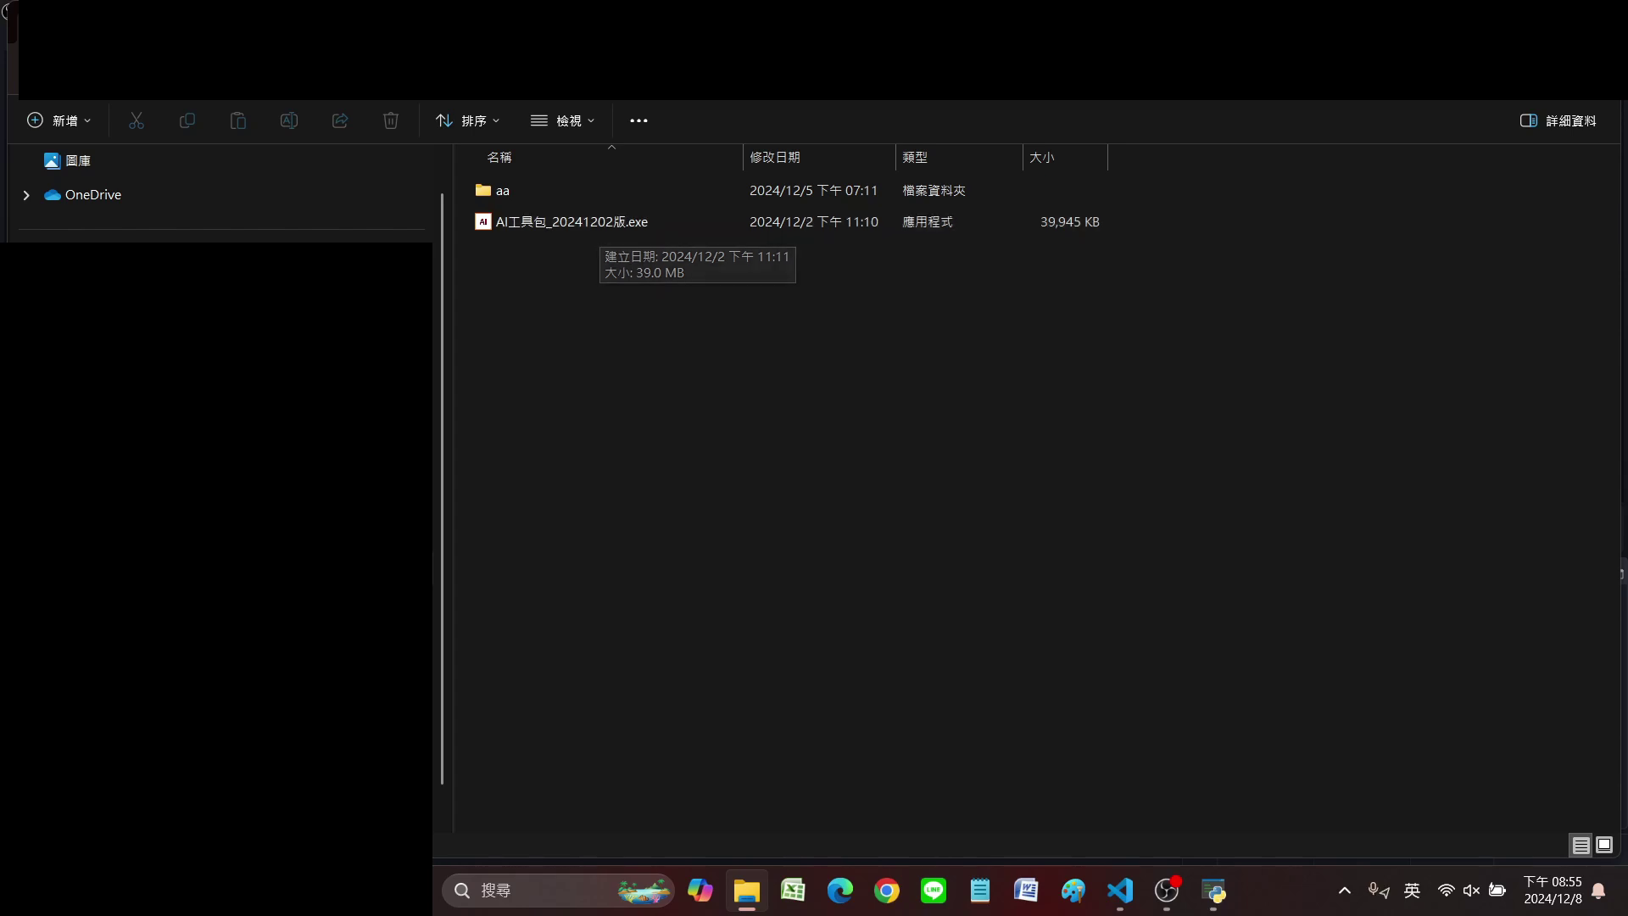
Switch to the AI工具包 window and open the tutorial video (教學影片) of the 「複製聲音」AI page
{"action": "left_click", "coordinate": [1213, 889]}
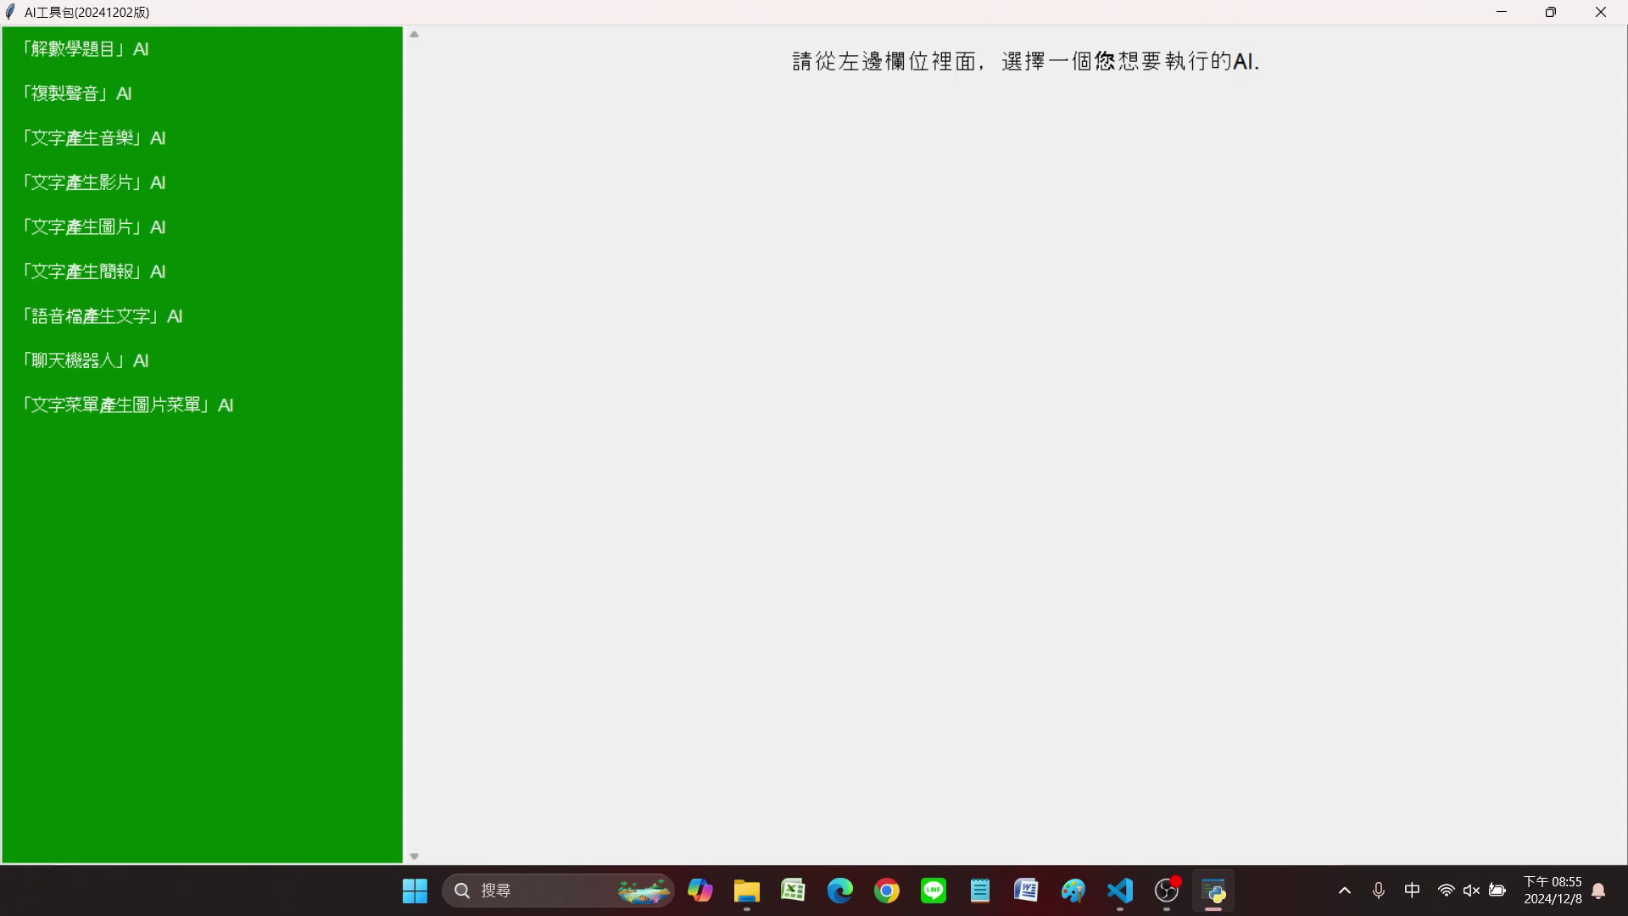
{"action": "left_click", "coordinate": [126, 94]}
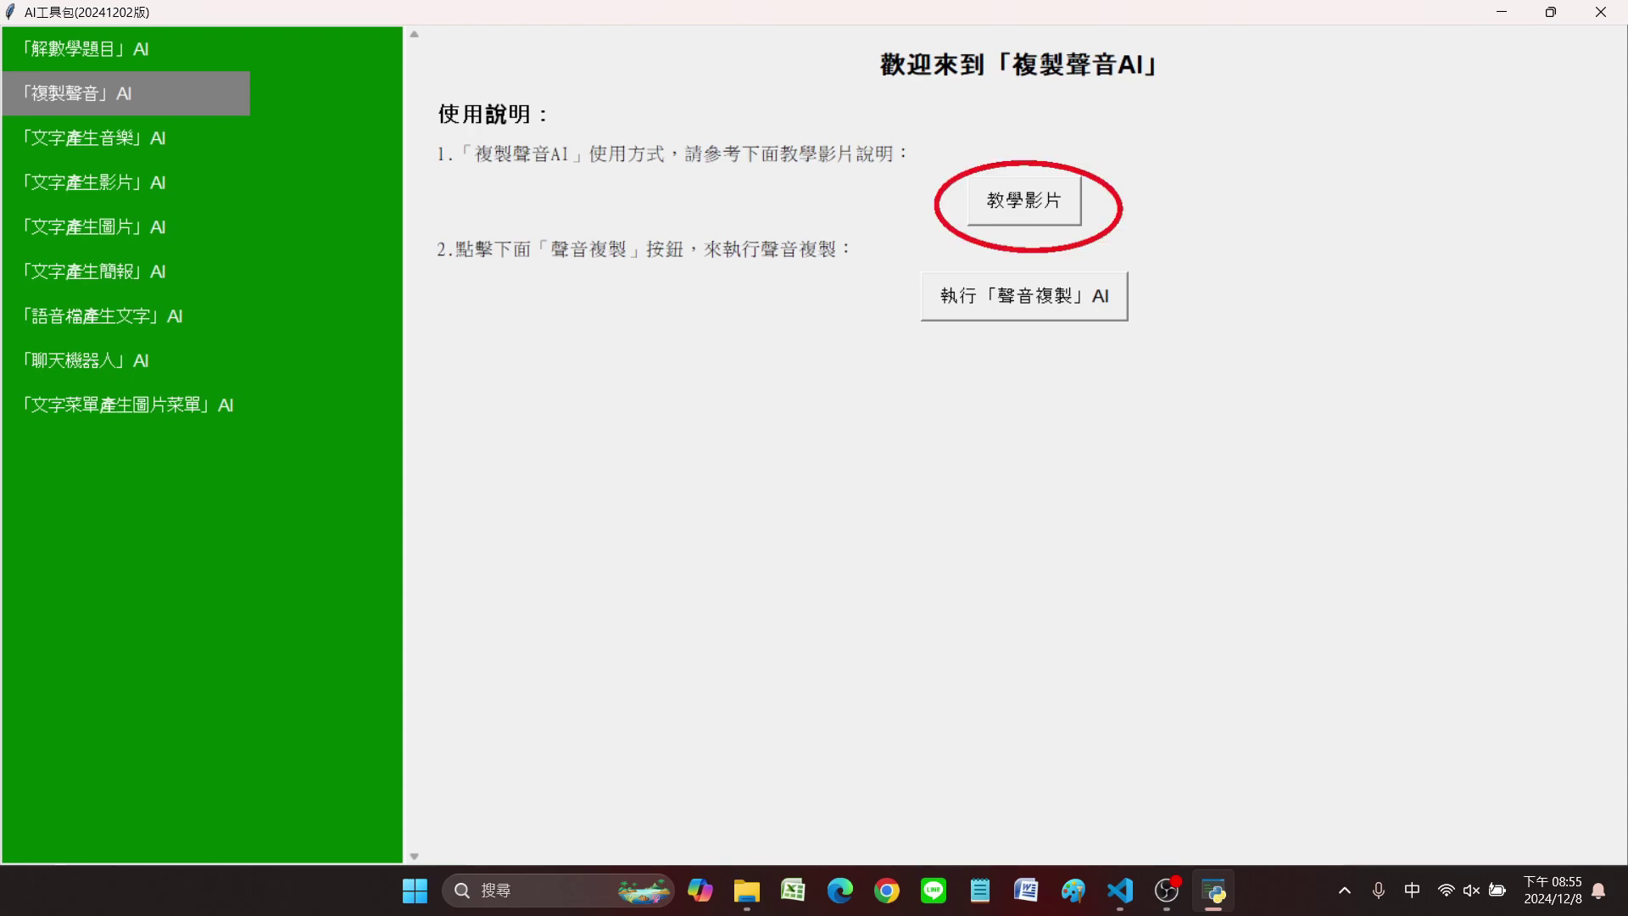
{"action": "left_click", "coordinate": [1024, 201]}
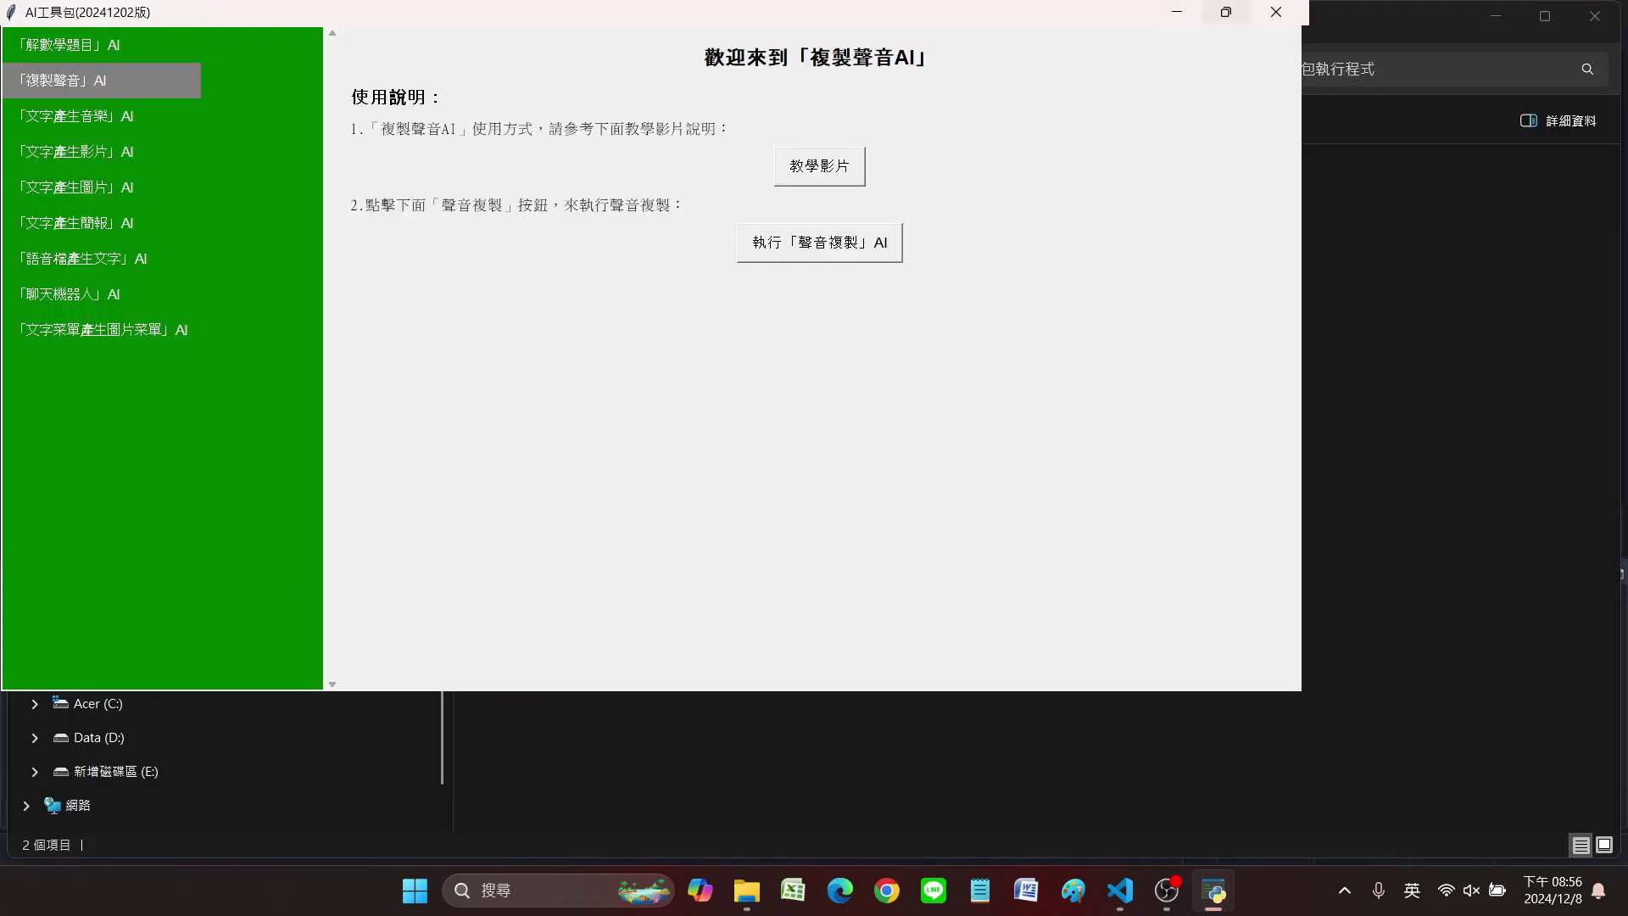
Maximize the toolkit window and run the 「聲音複製」AI in a maximized window, blocking huggingface.co's microphone access
{"action": "left_click", "coordinate": [1227, 12]}
{"action": "left_click", "coordinate": [992, 37]}
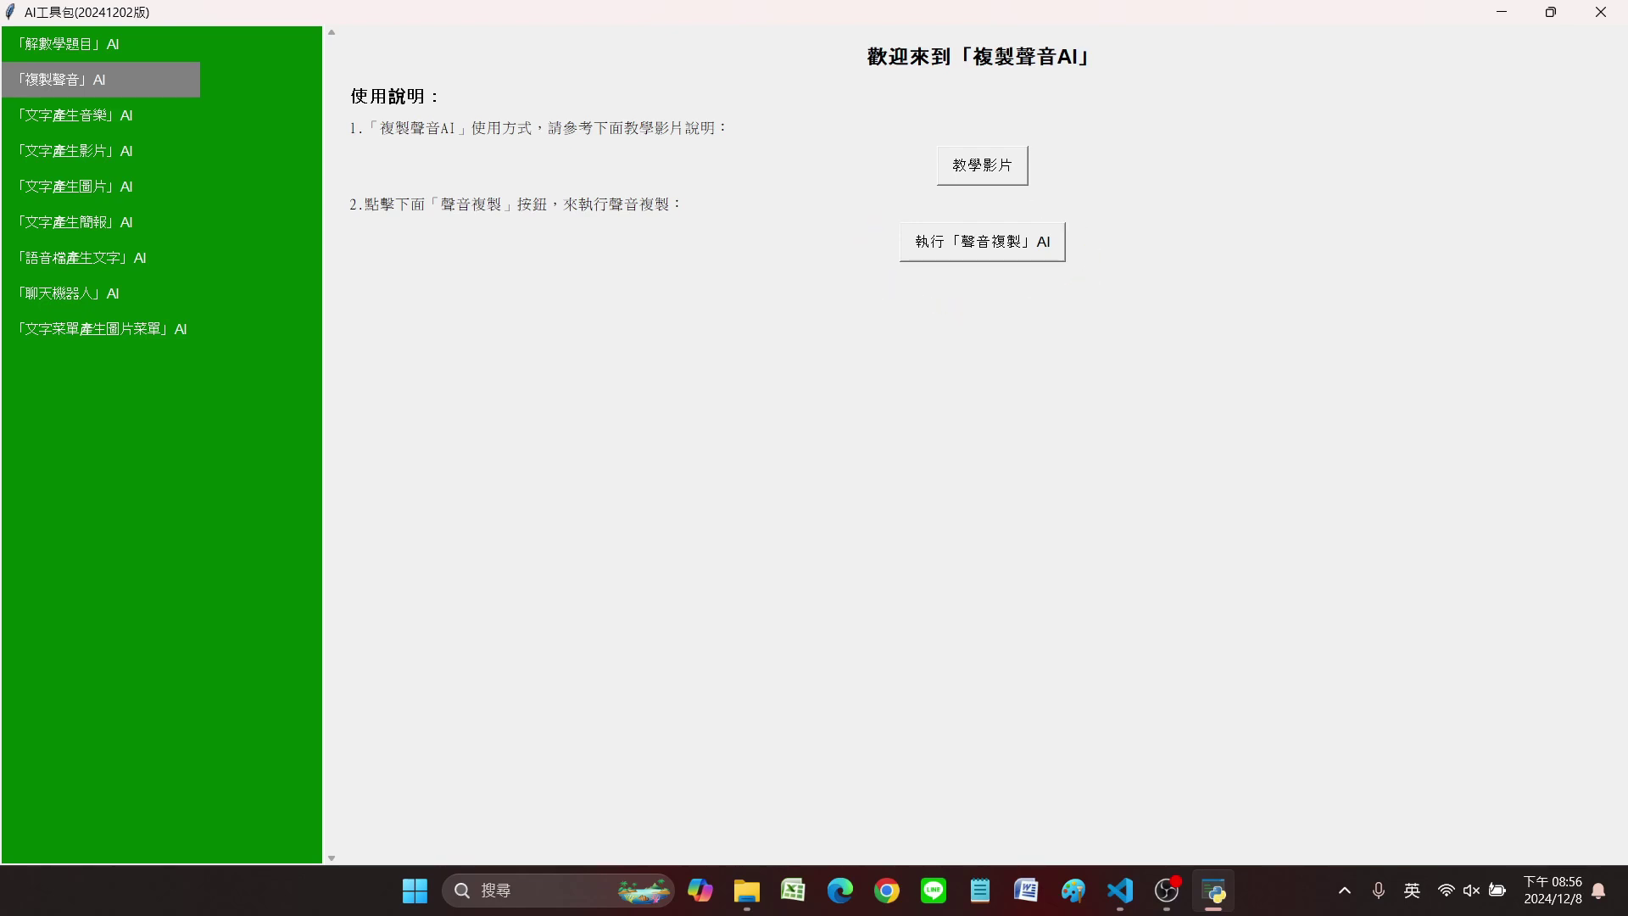
{"action": "left_click", "coordinate": [983, 242]}
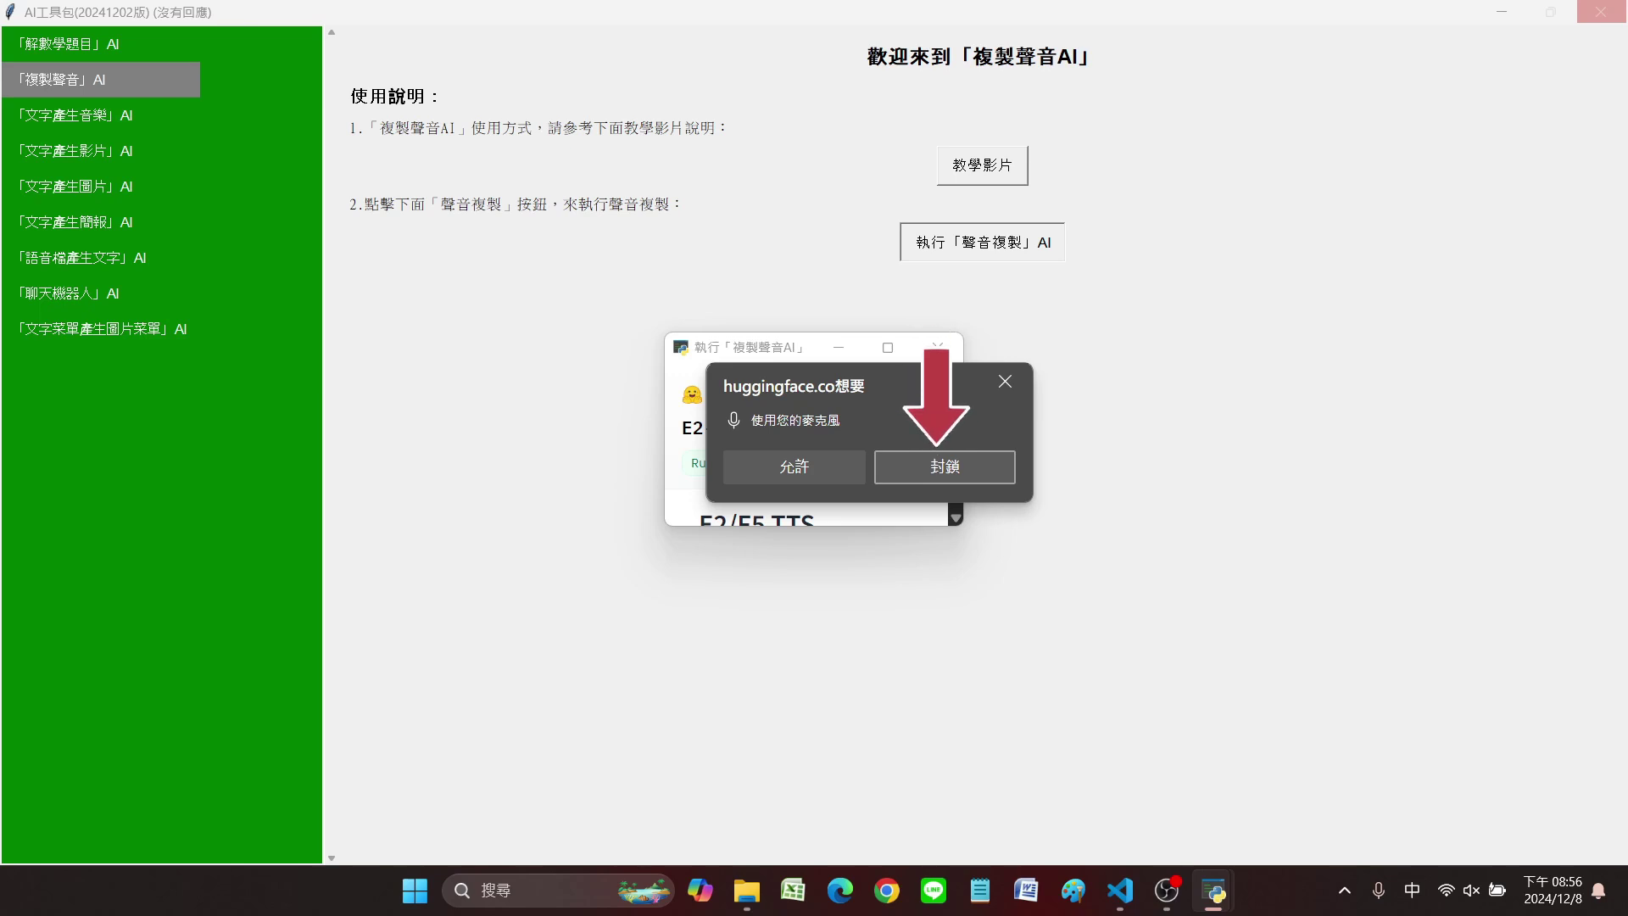
{"action": "left_click", "coordinate": [878, 466]}
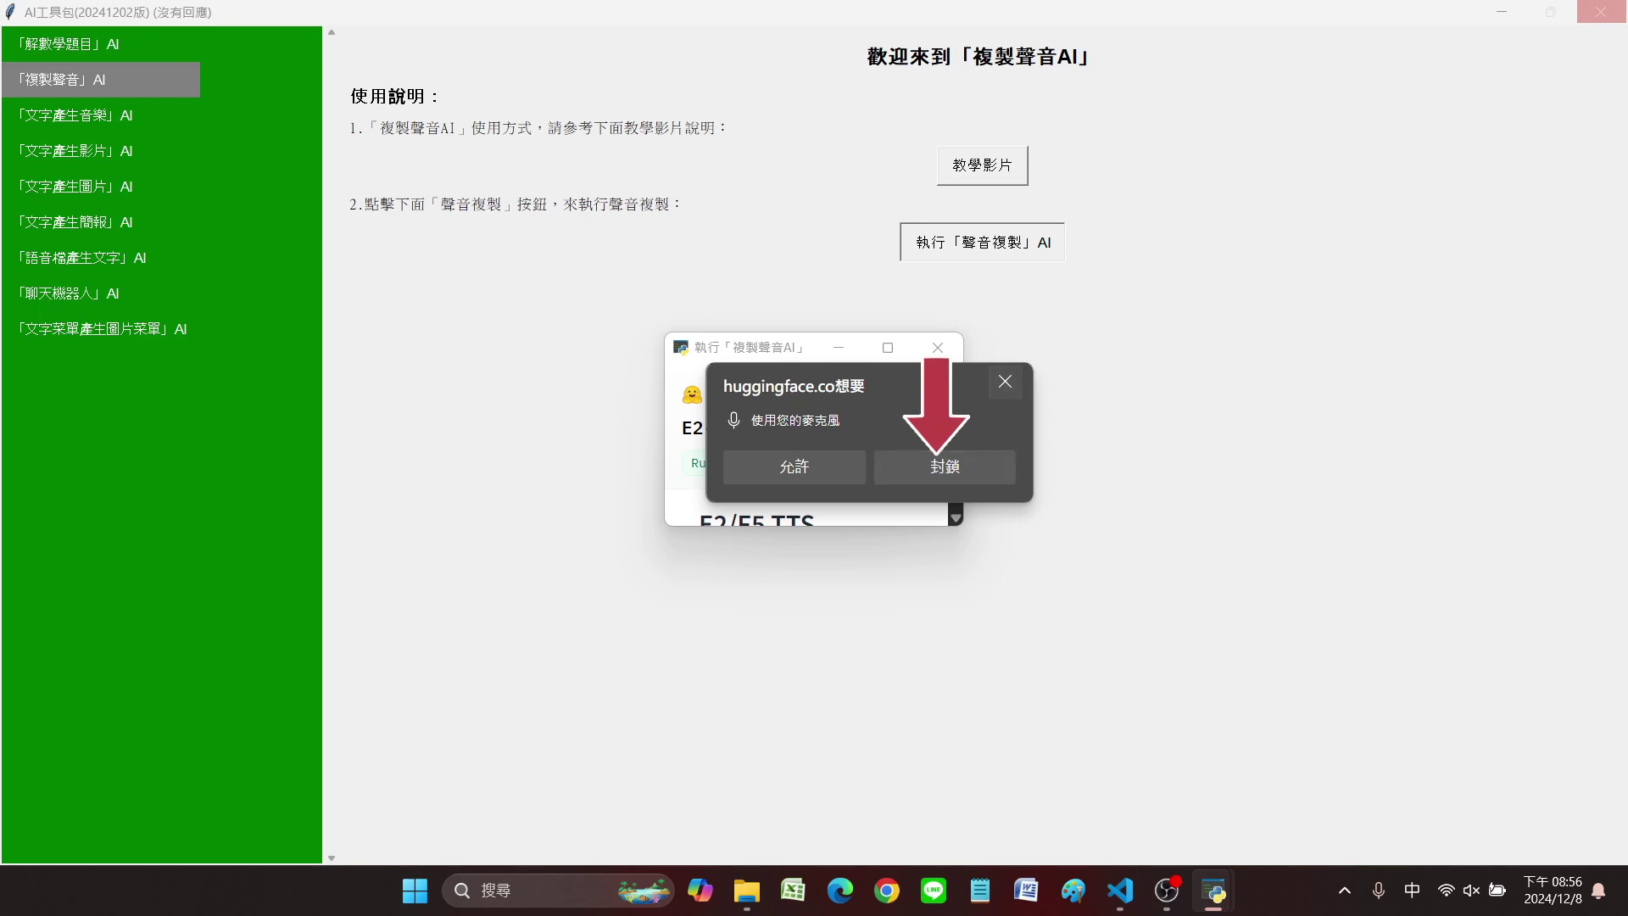
{"action": "left_click", "coordinate": [888, 348]}
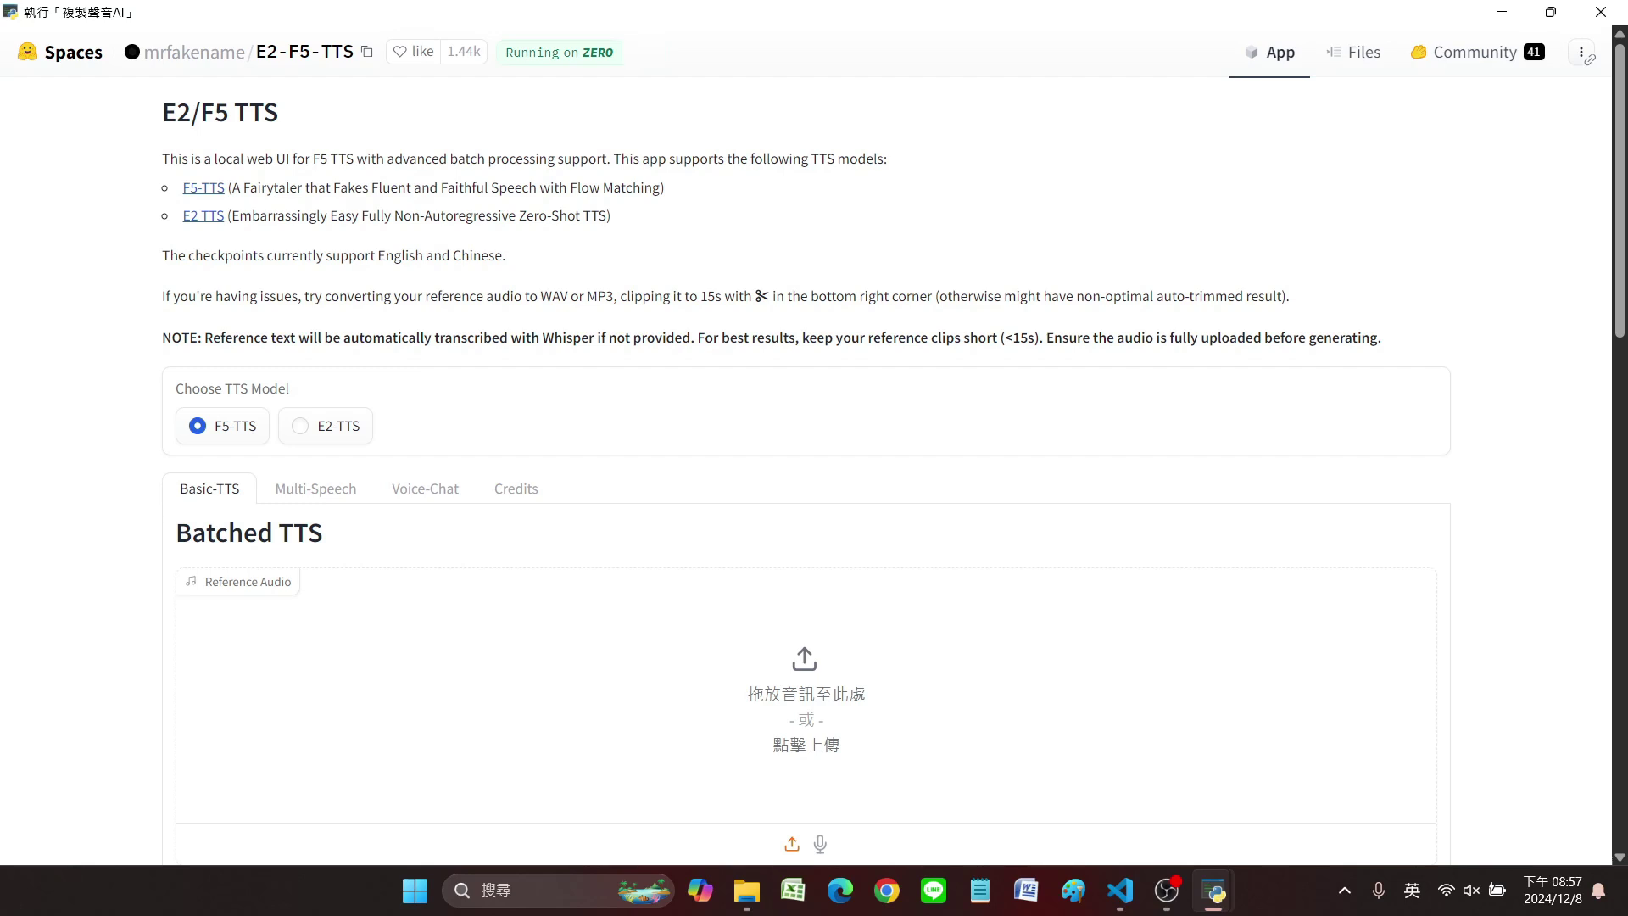
Choose E2-TTS as the TTS model
{"action": "scroll", "coordinate": [893, 441], "scroll_direction": "down", "scroll_amount": 1}
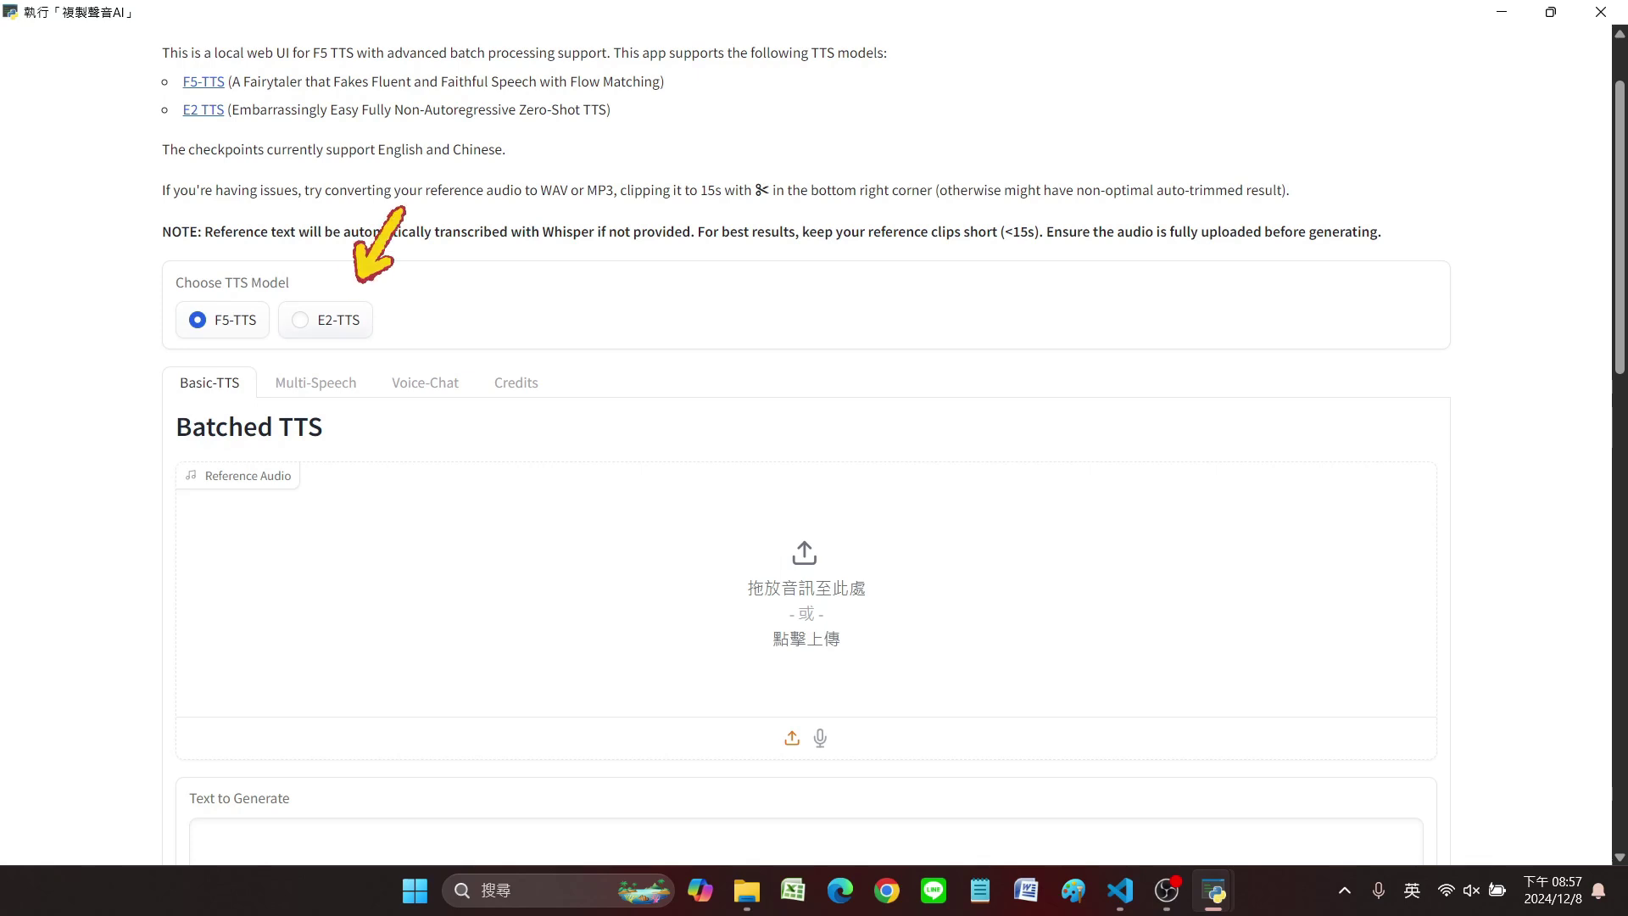
{"action": "left_click", "coordinate": [301, 320]}
Upload 新錄音 55.m4a from the Downloads (下載) folder as the reference audio and play it back
{"action": "scroll", "coordinate": [893, 425], "scroll_direction": "down", "scroll_amount": 1}
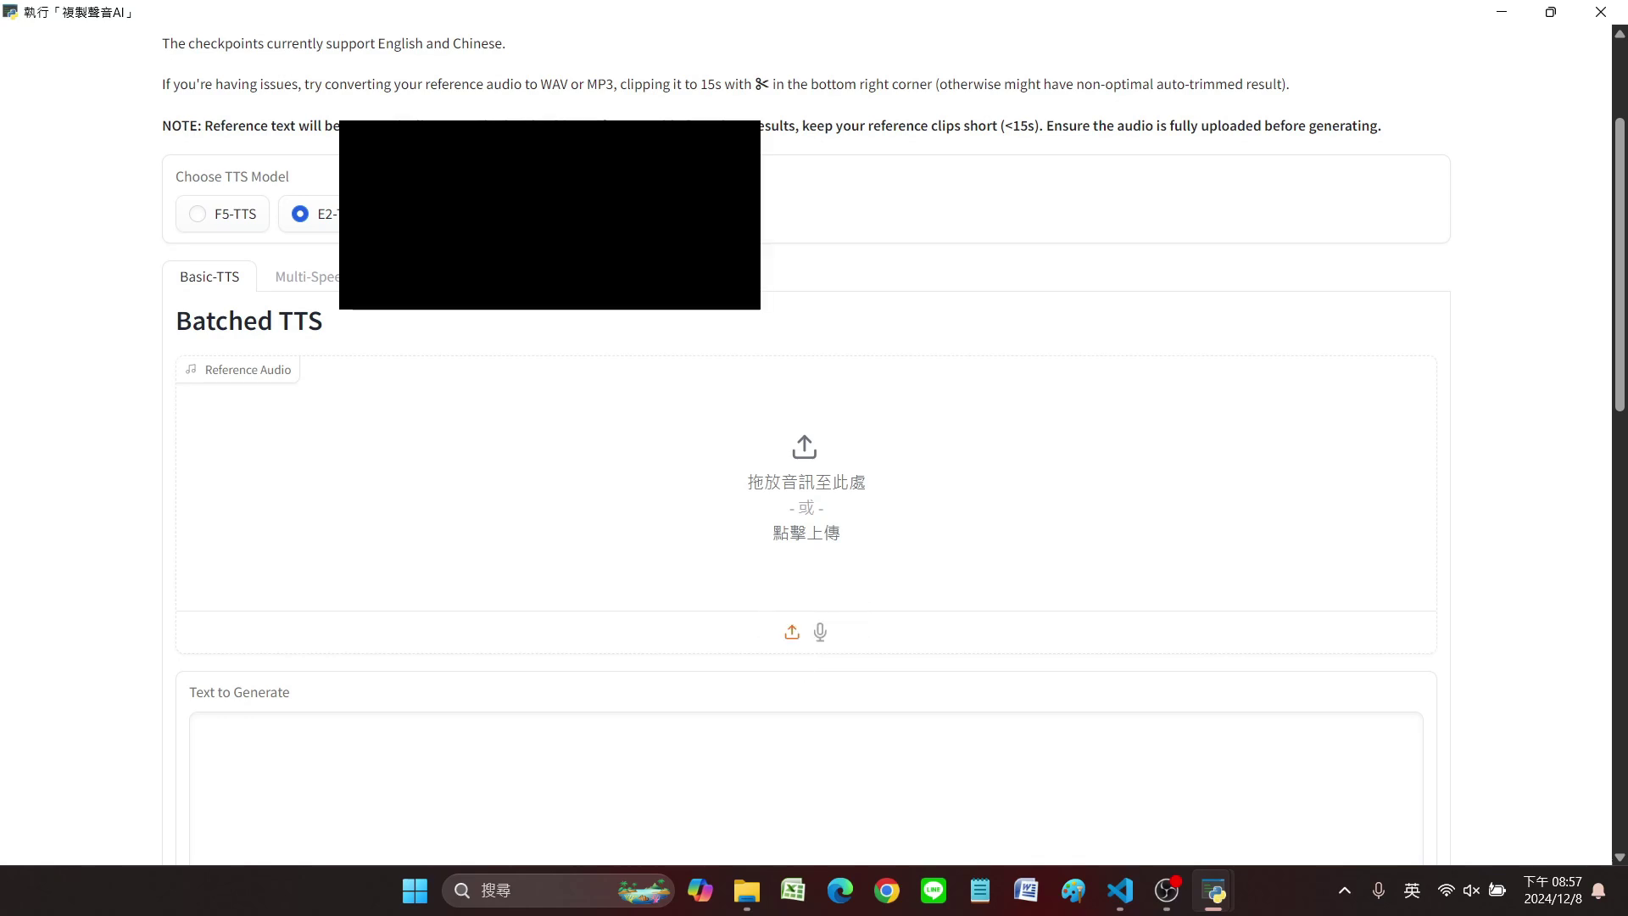
{"action": "left_click", "coordinate": [807, 532]}
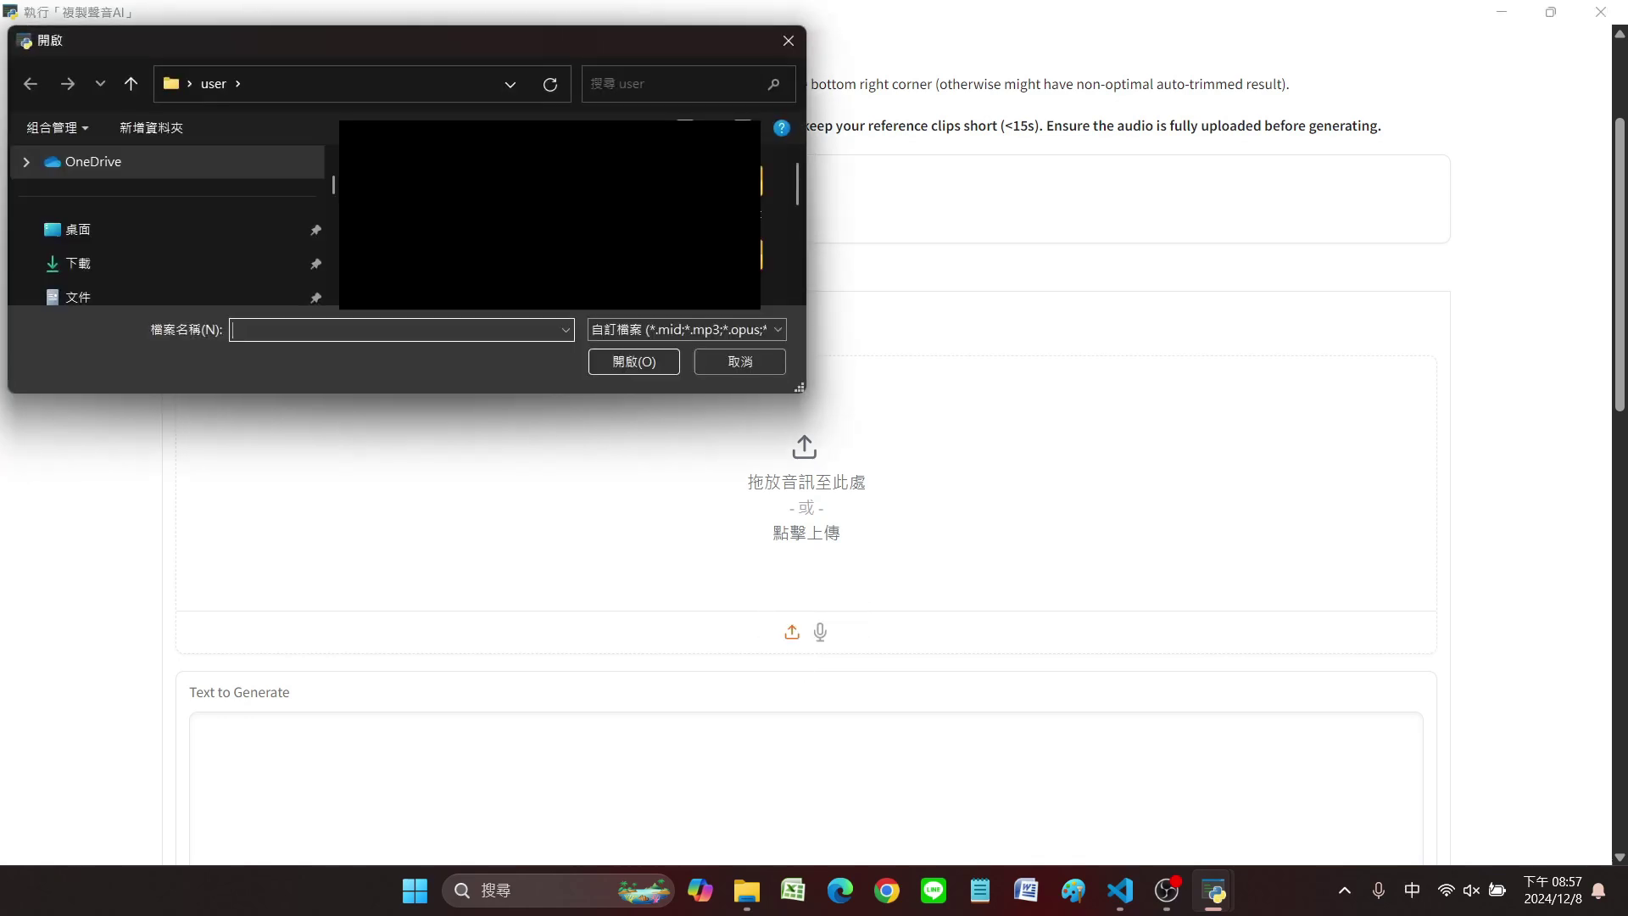
{"action": "scroll", "coordinate": [170, 229], "scroll_direction": "down", "scroll_amount": 2}
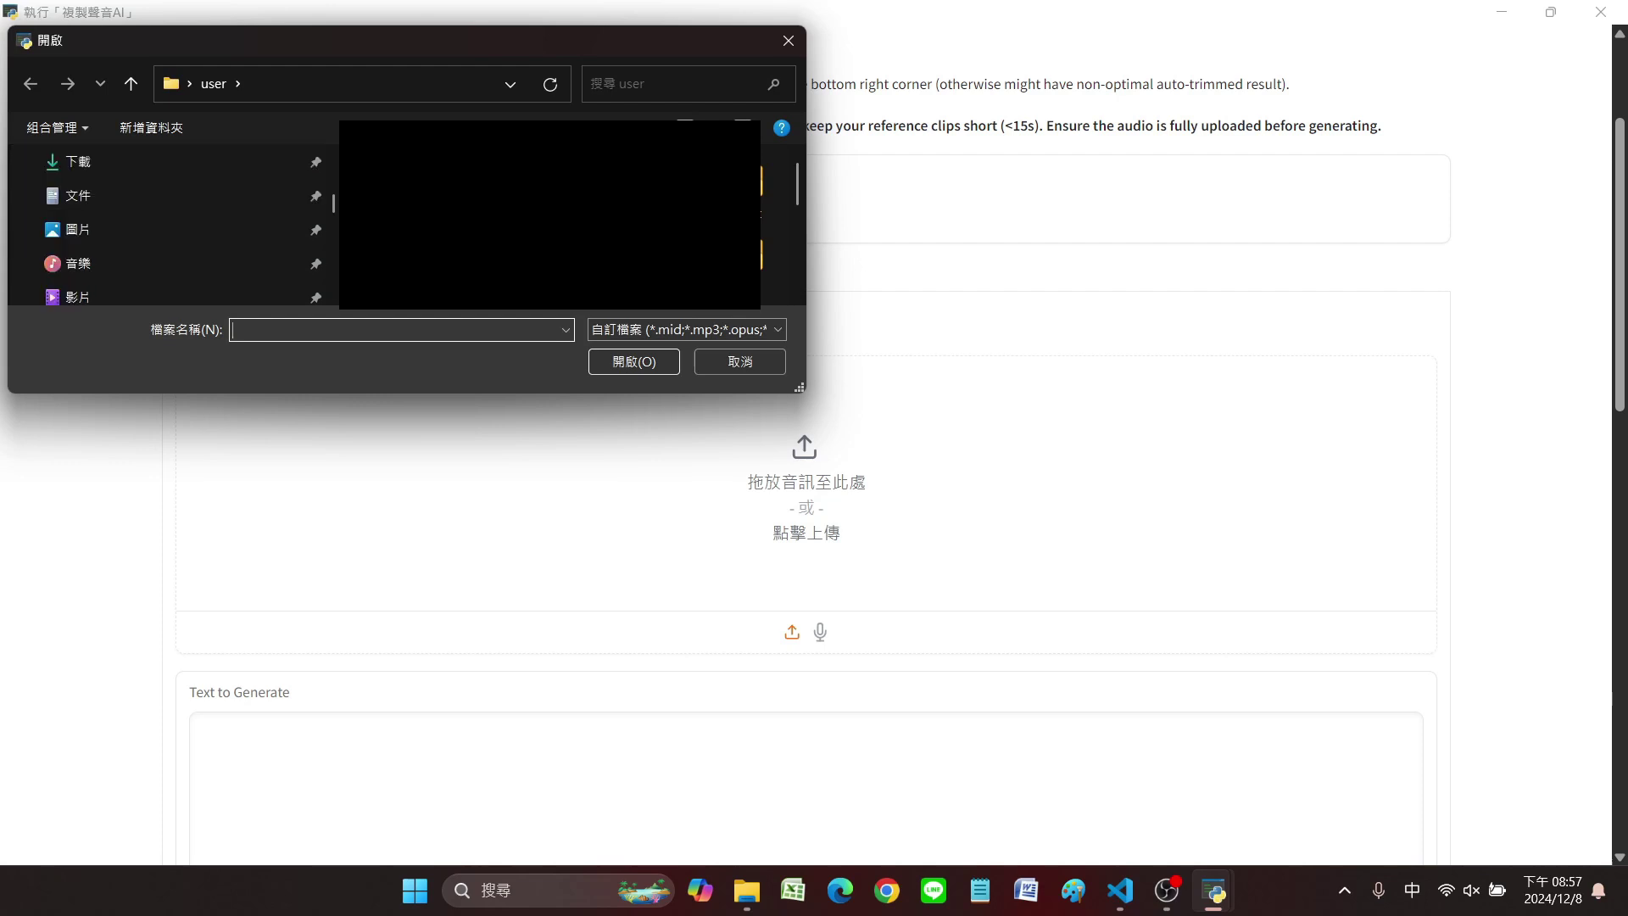
{"action": "scroll", "coordinate": [170, 229], "scroll_direction": "up", "scroll_amount": 1}
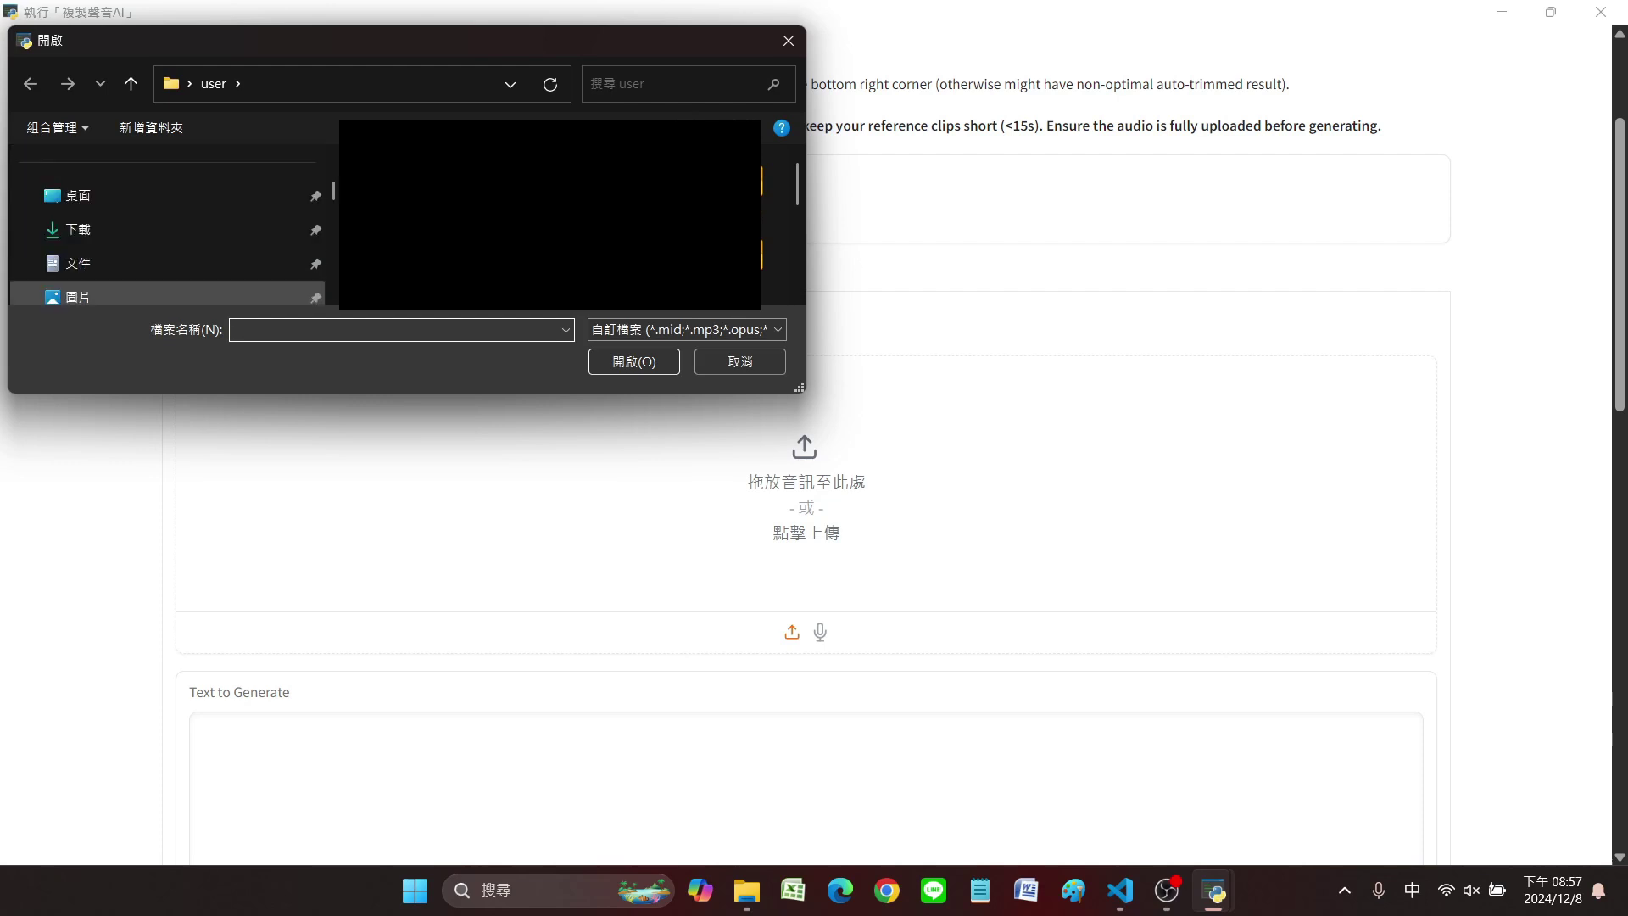
{"action": "left_click", "coordinate": [78, 229]}
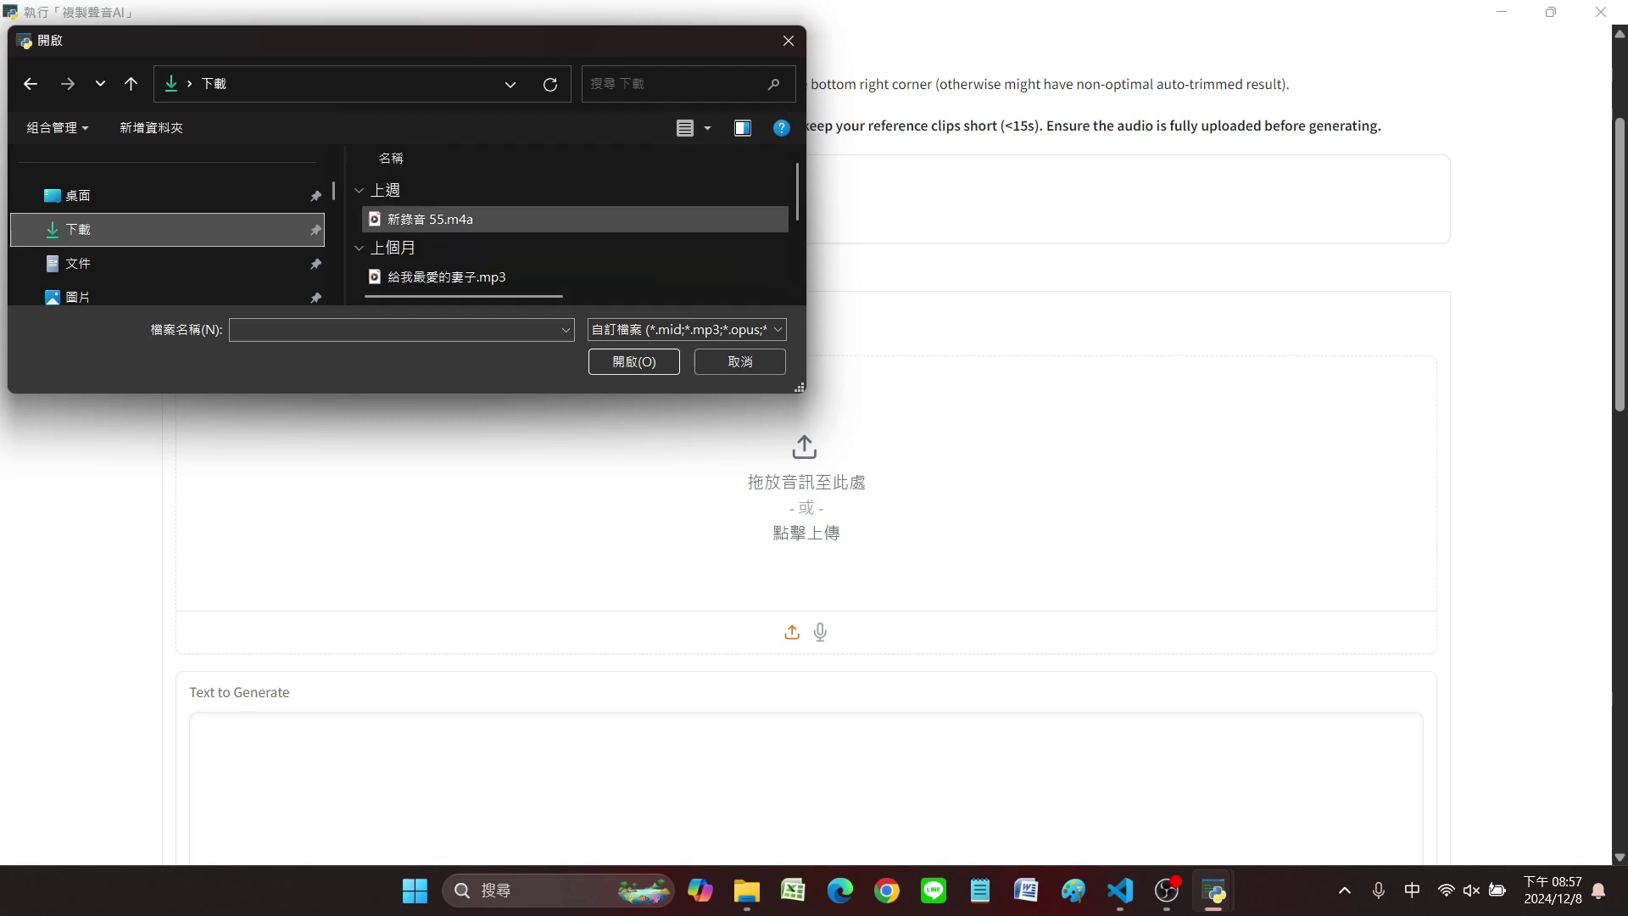
{"action": "left_click", "coordinate": [430, 219]}
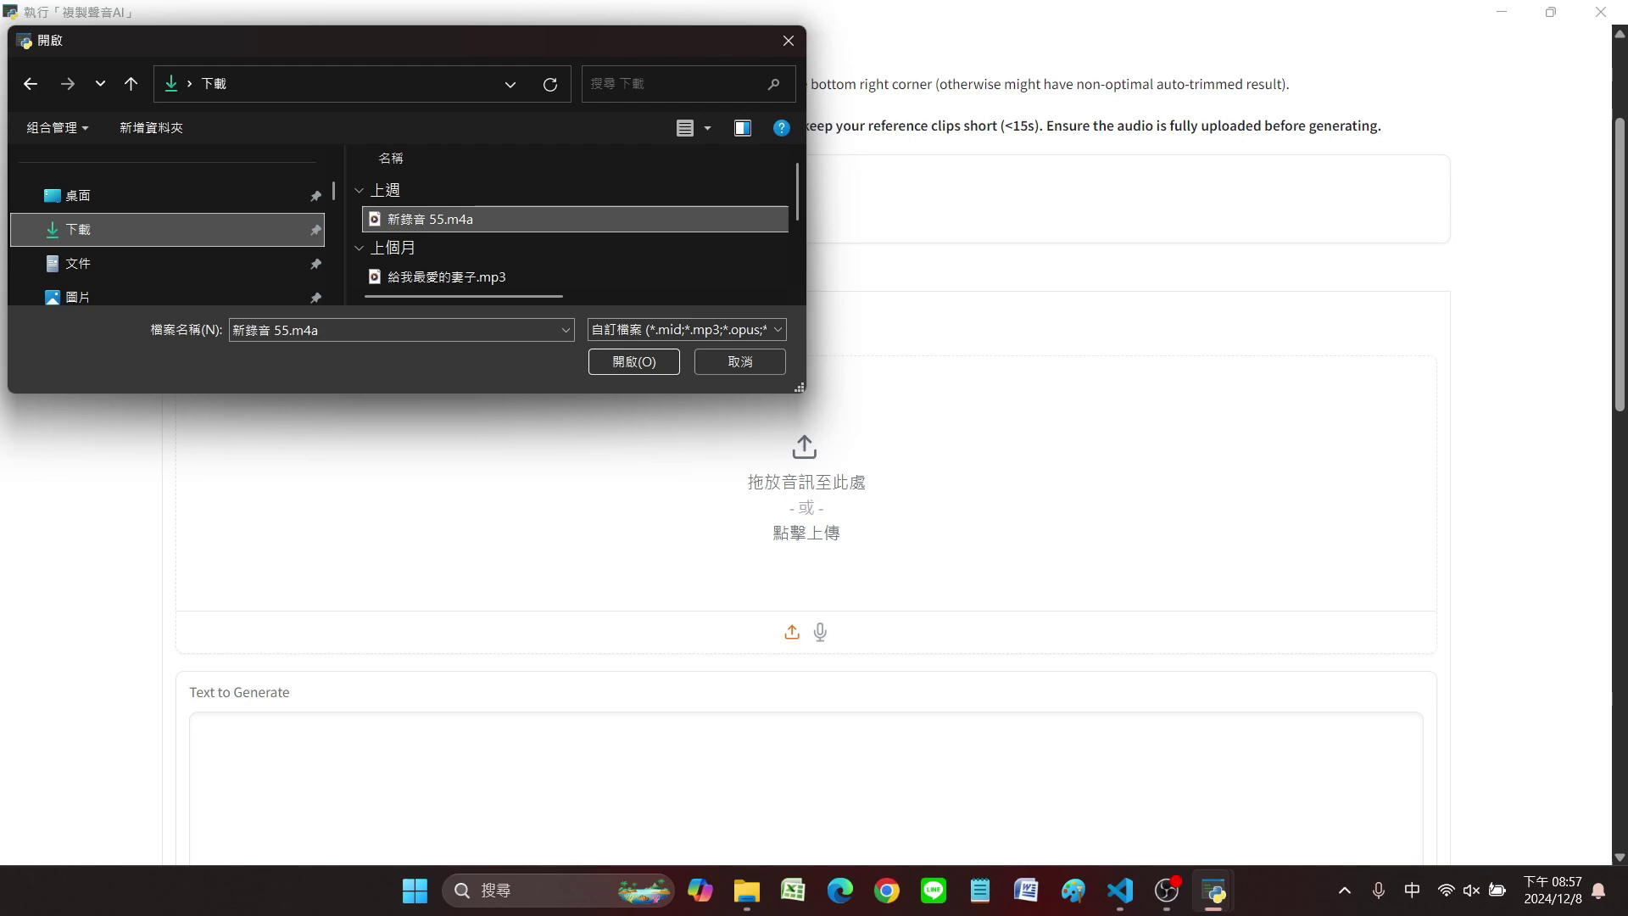
{"action": "key", "text": "Return"}
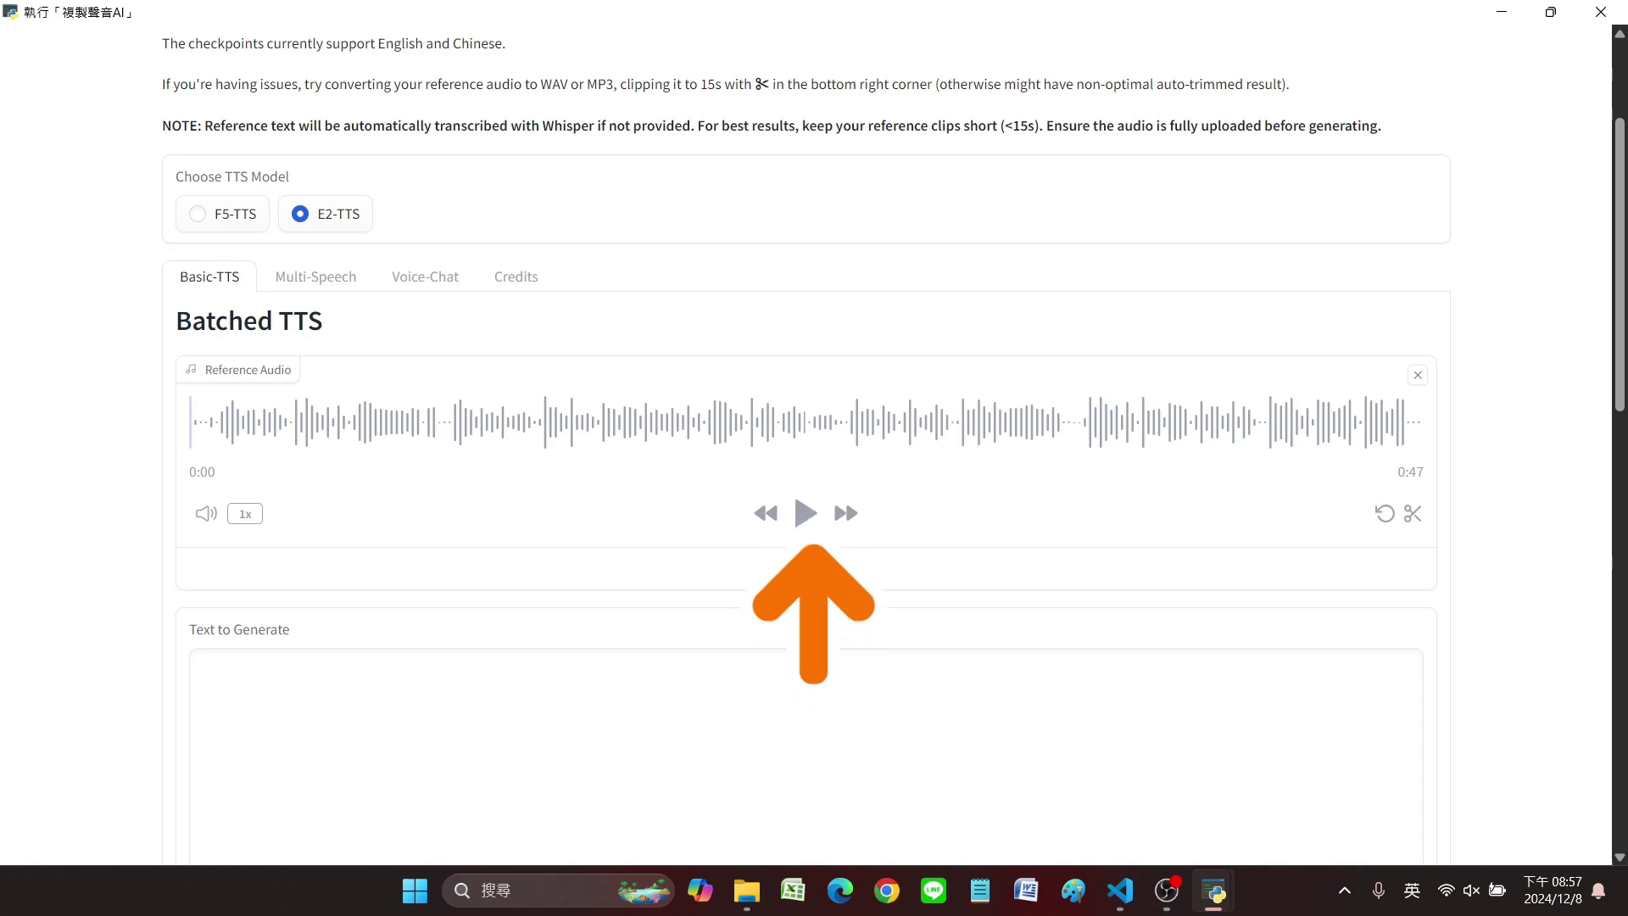
{"action": "left_click", "coordinate": [806, 513]}
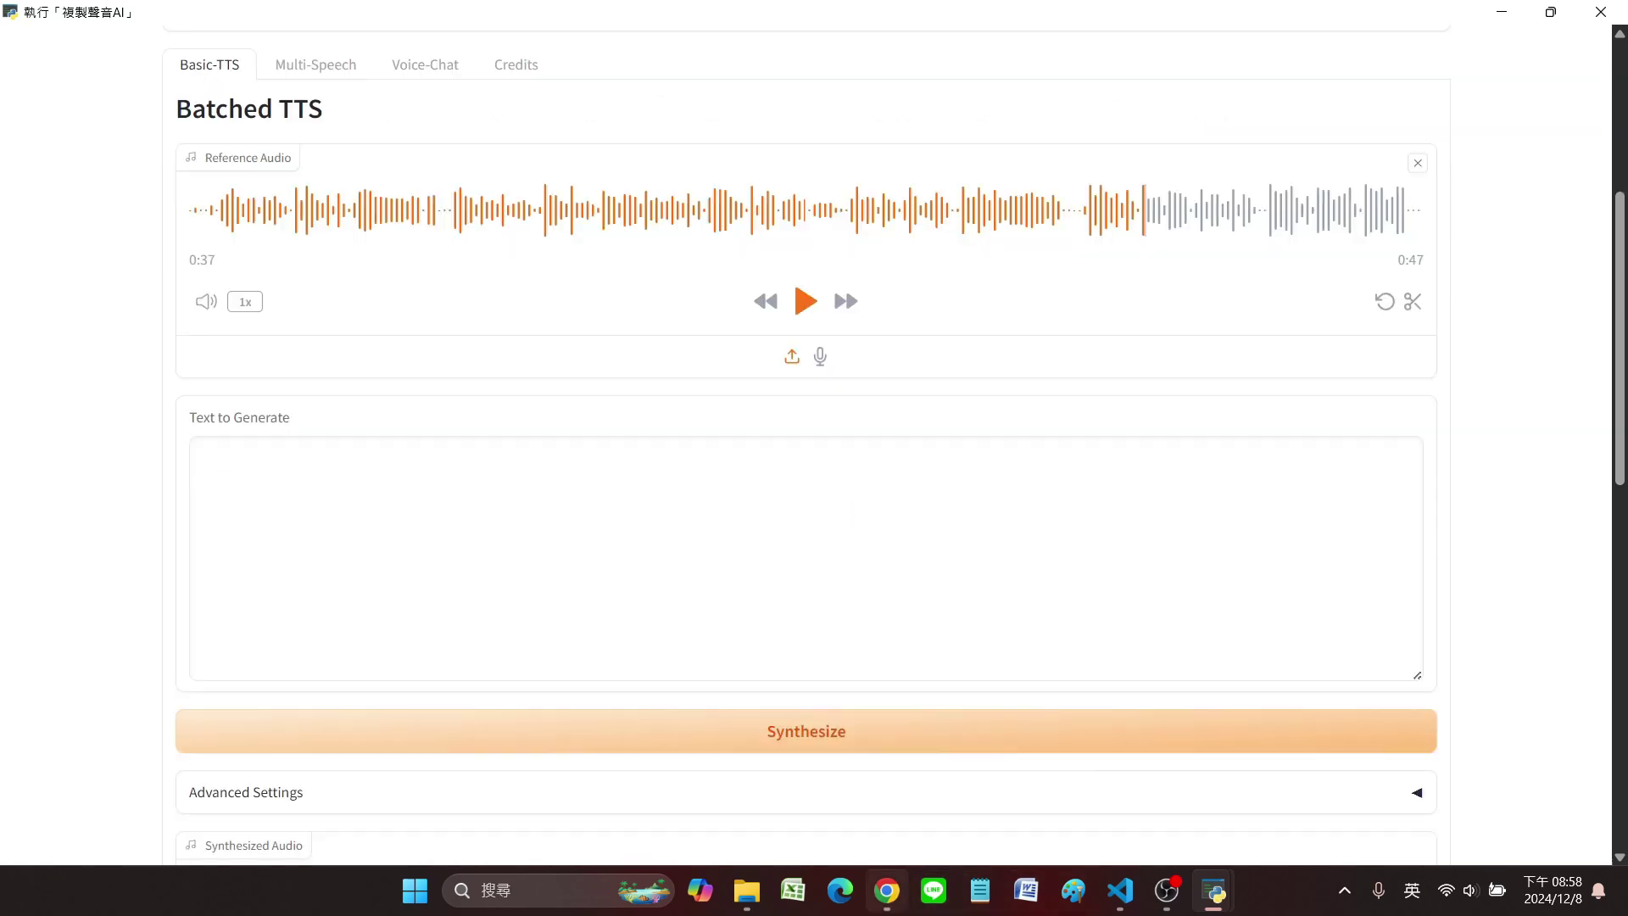
Switch to Chrome, open the 中央社 news article on 尹錫悅's insurrection case, and copy its first two body paragraphs
{"action": "left_click", "coordinate": [887, 891]}
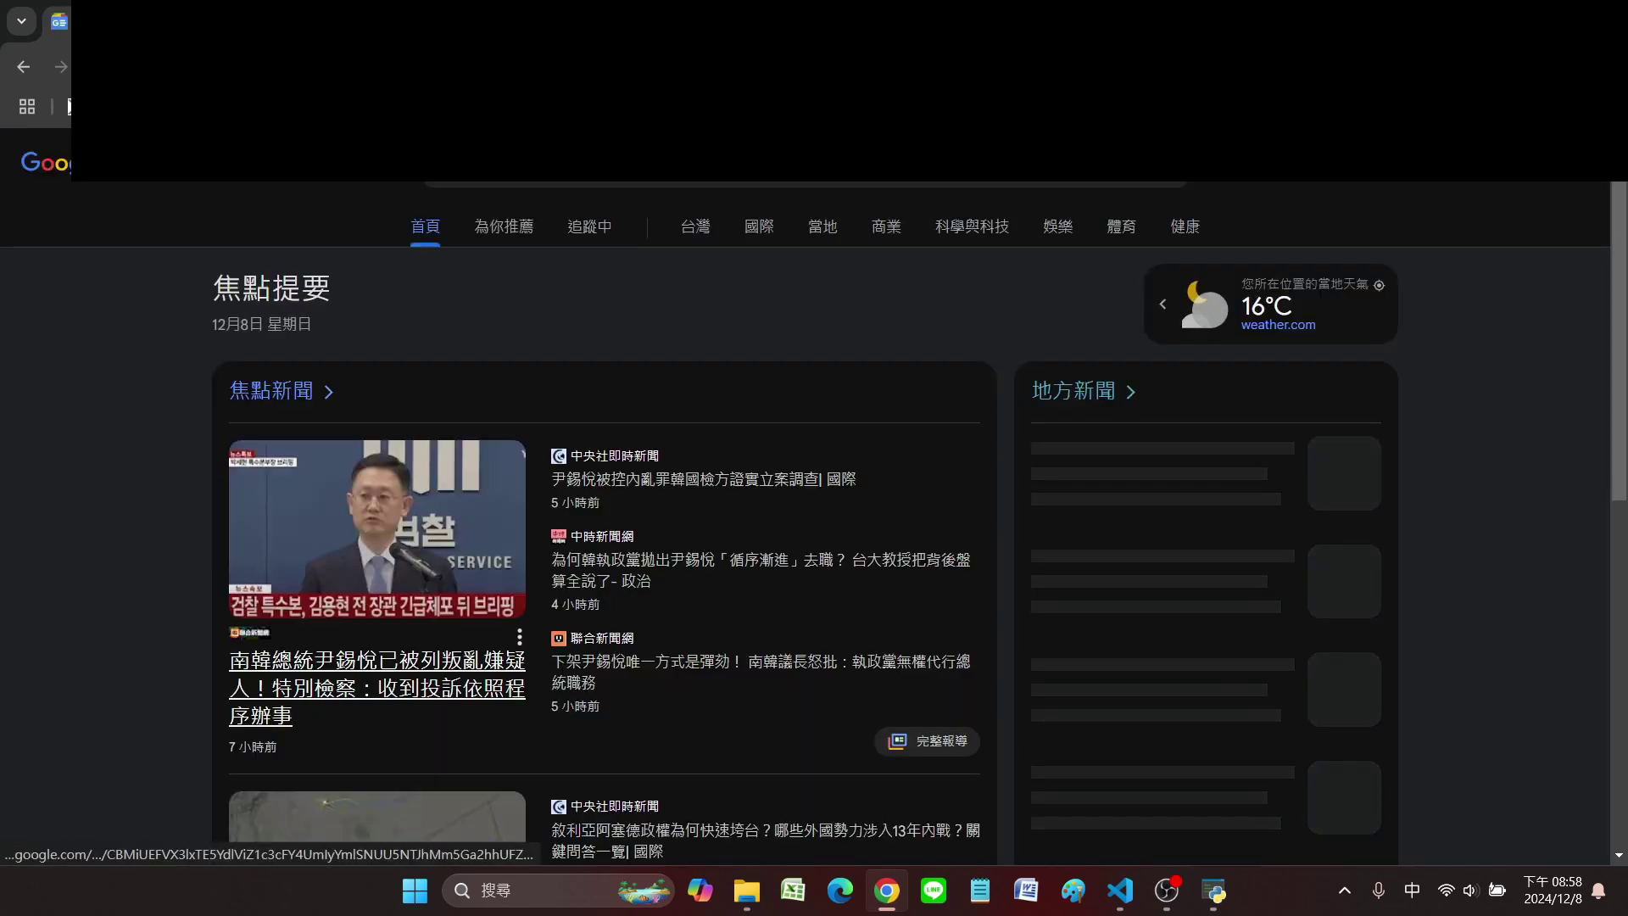
{"action": "left_click", "coordinate": [704, 479]}
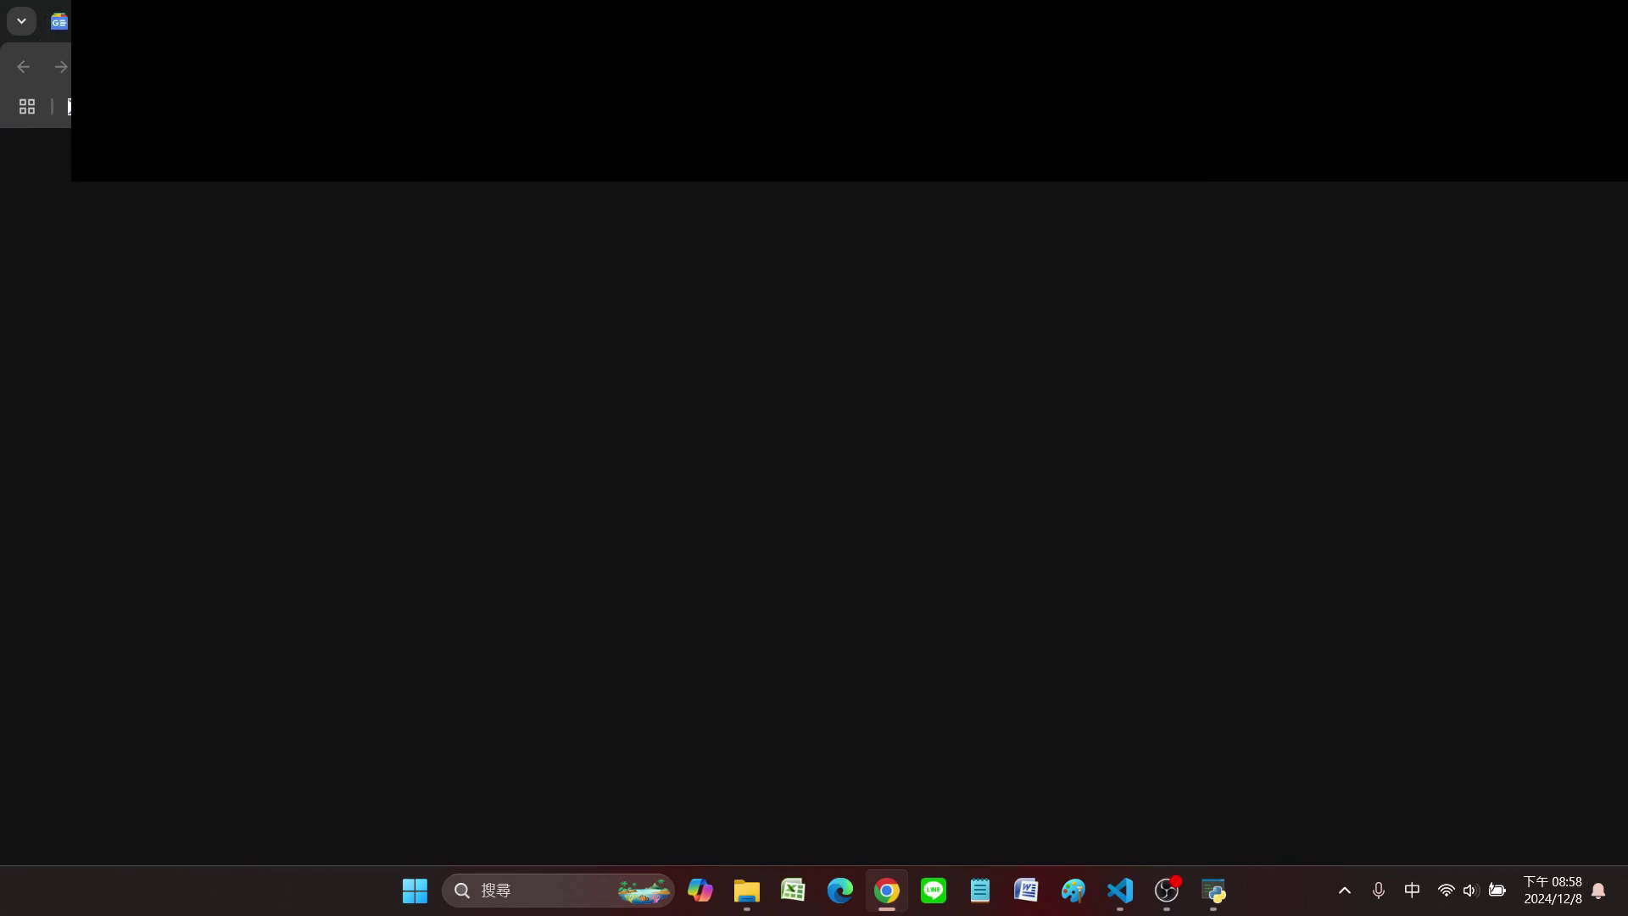
{"action": "scroll", "coordinate": [814, 508], "scroll_direction": "down", "scroll_amount": 15}
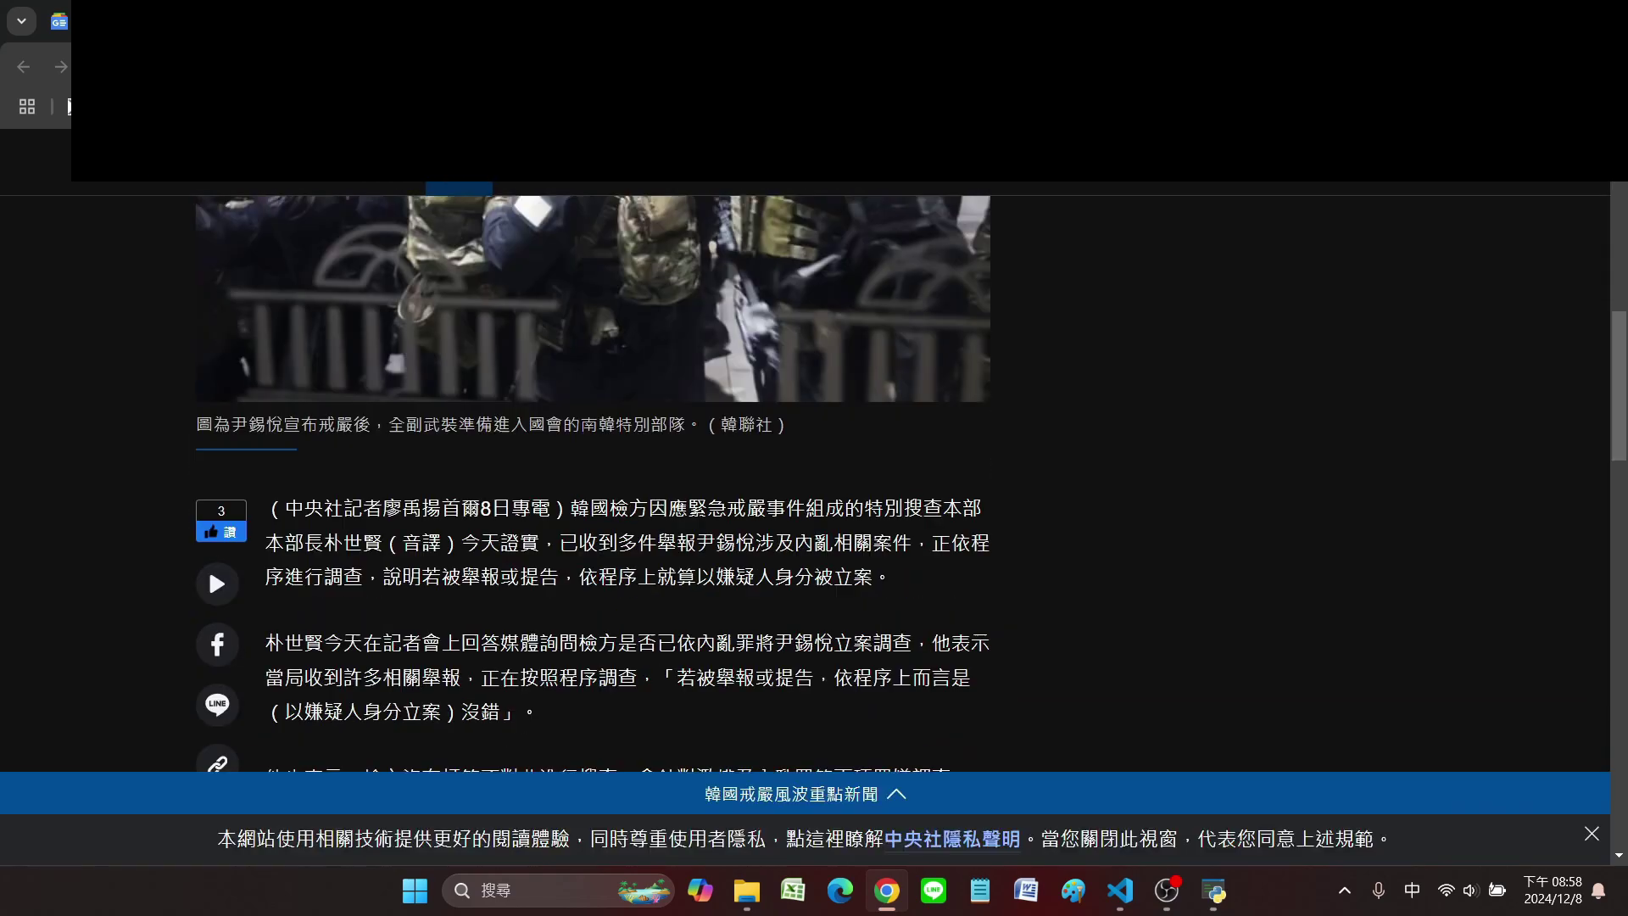
{"action": "scroll", "coordinate": [815, 509], "scroll_direction": "up", "scroll_amount": 4}
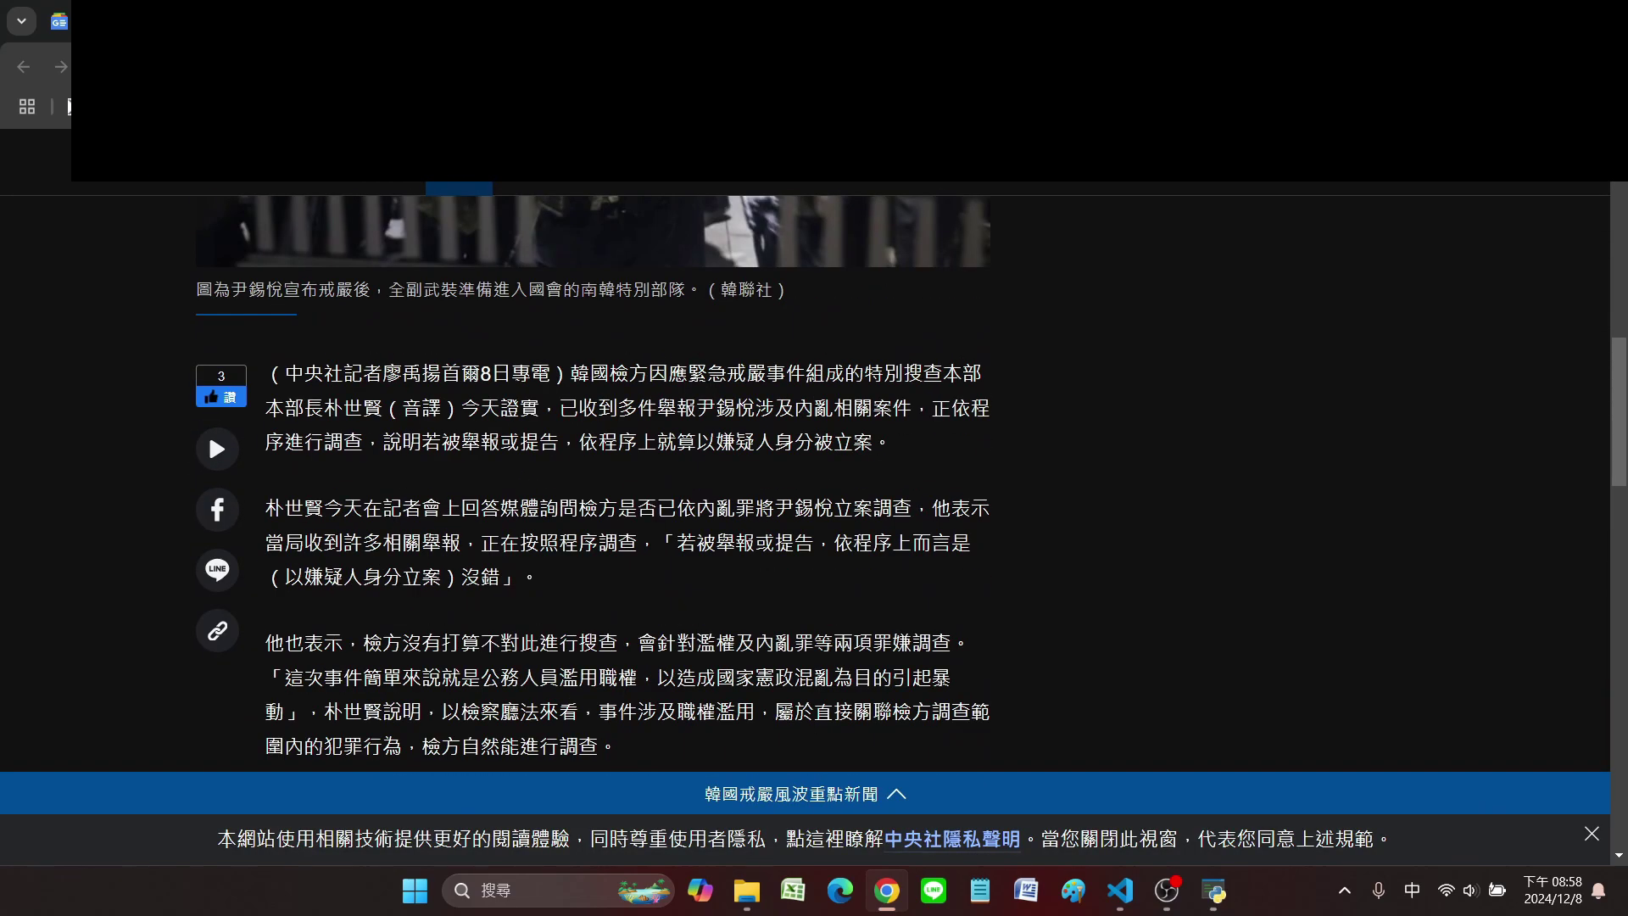
{"action": "left_click_drag", "start_coordinate": [267, 373], "coordinate": [539, 578]}
{"action": "key", "text": "ctrl+c"}
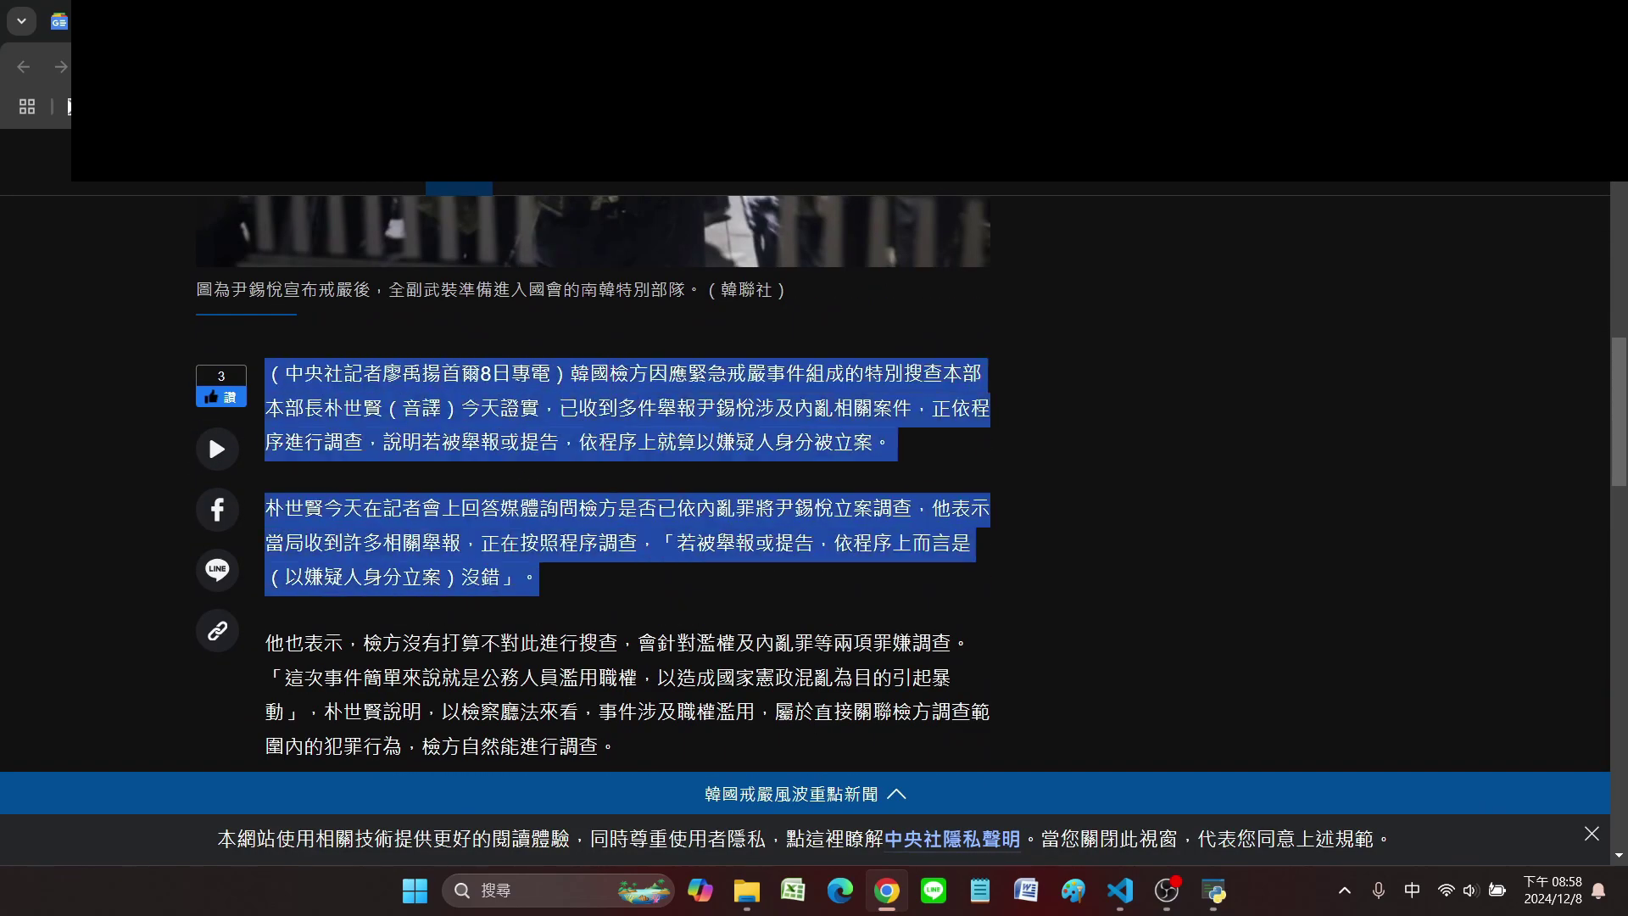
{"action": "right_click", "coordinate": [645, 418]}
{"action": "left_click", "coordinate": [676, 442]}
Switch back to the voice-cloning window, paste the copied news paragraphs as the text to generate, and synthesize the speech
{"action": "left_click", "coordinate": [1213, 891]}
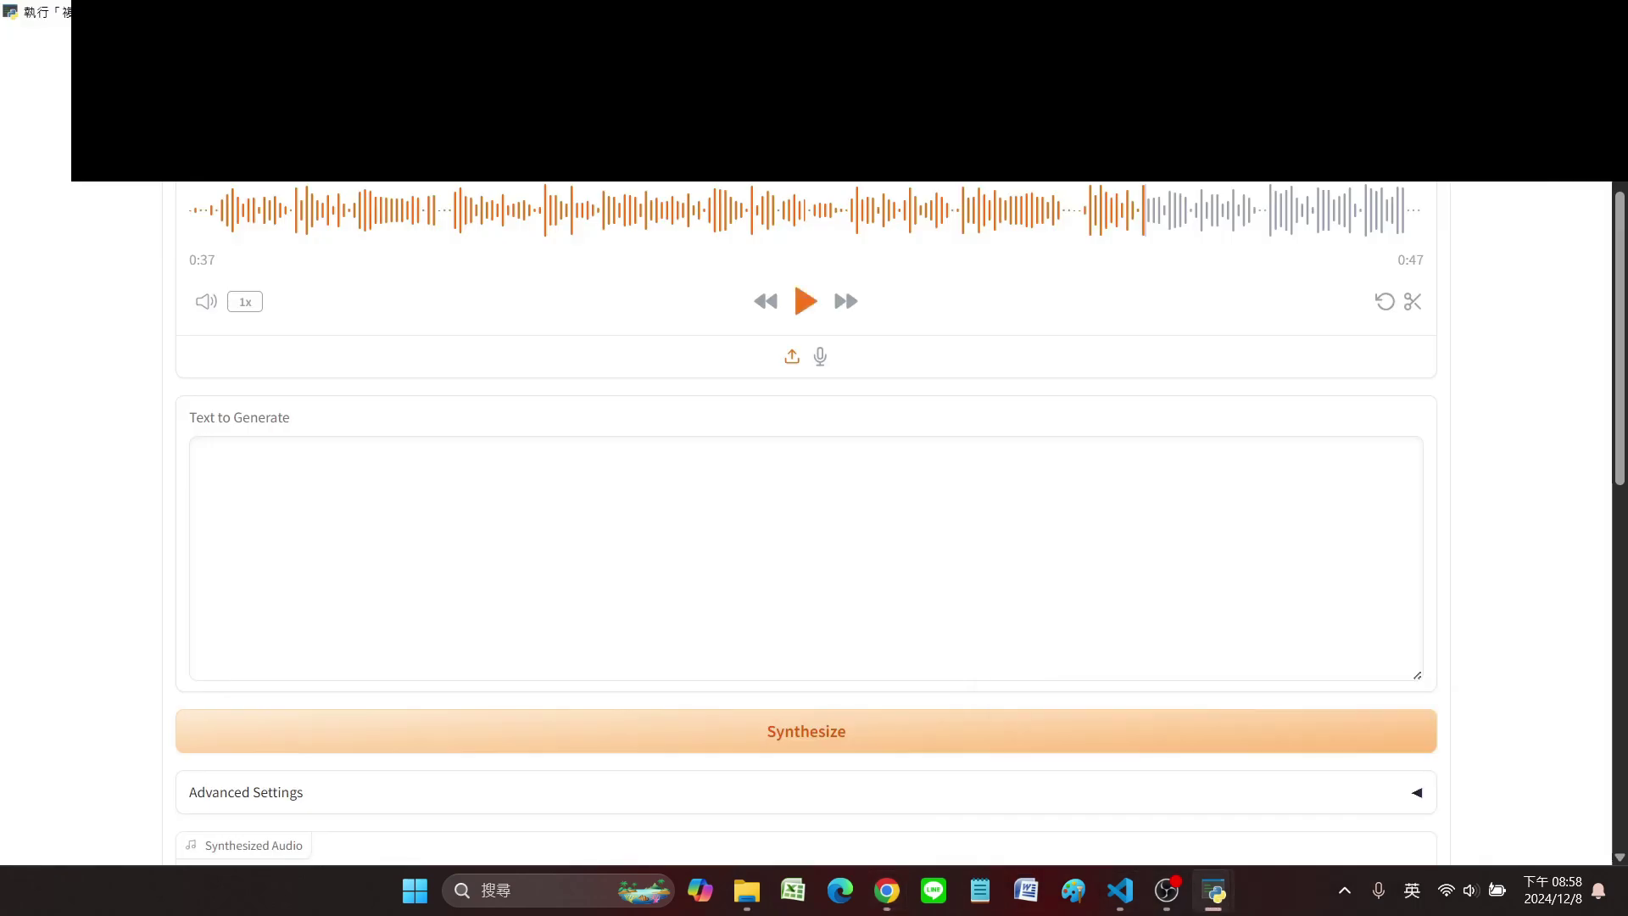
{"action": "left_click", "coordinate": [201, 458]}
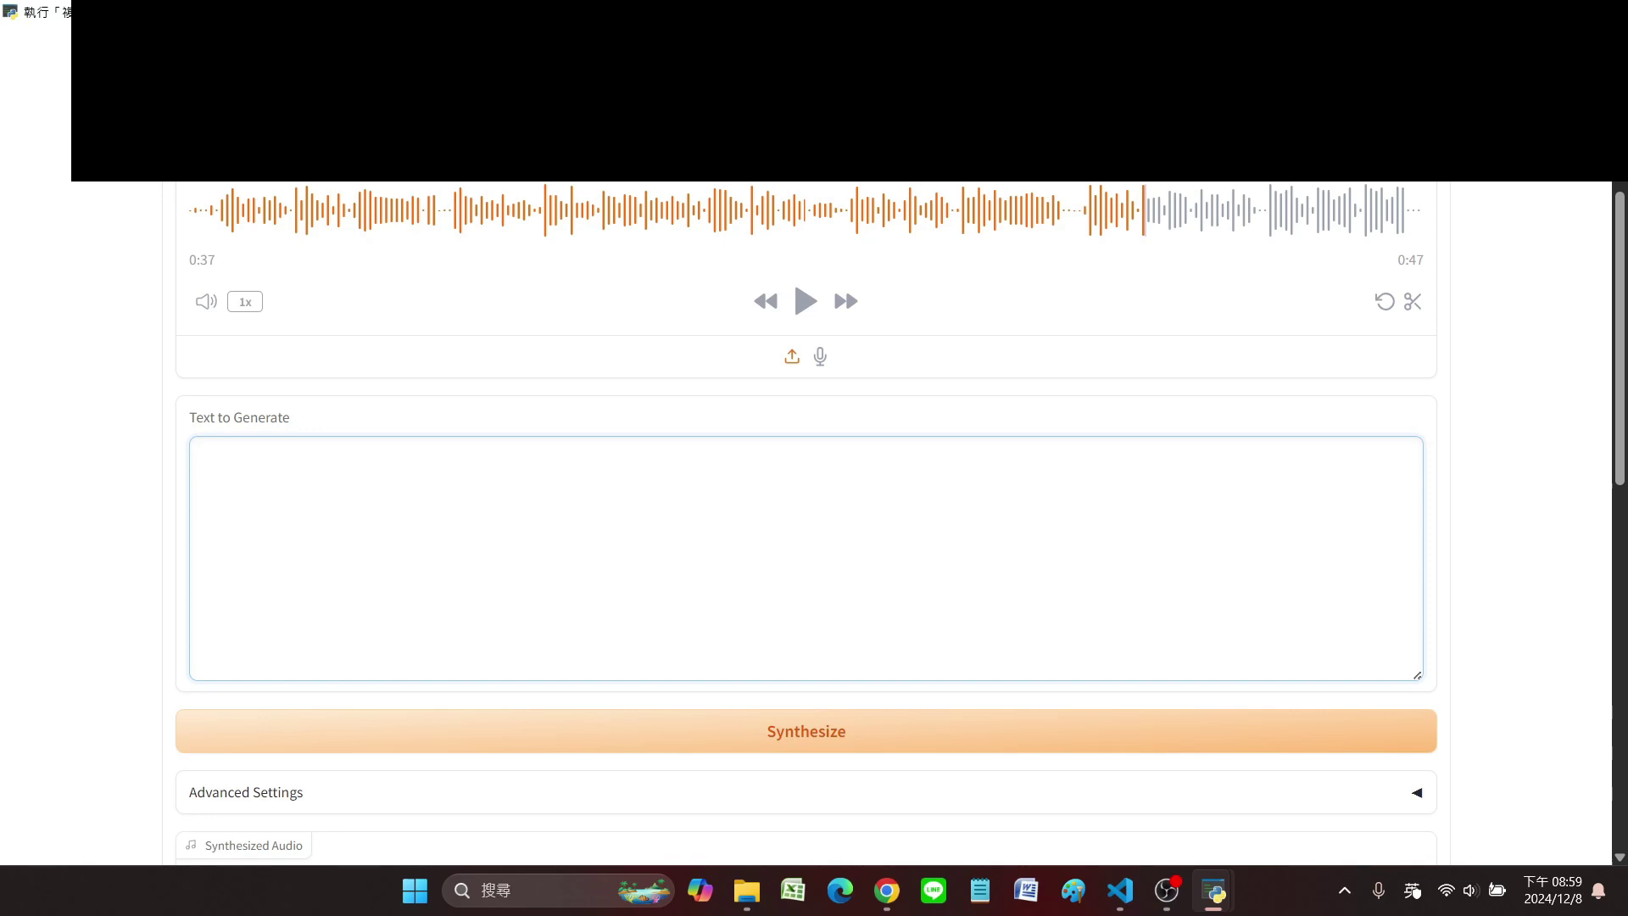
{"action": "key", "text": "ctrl+v"}
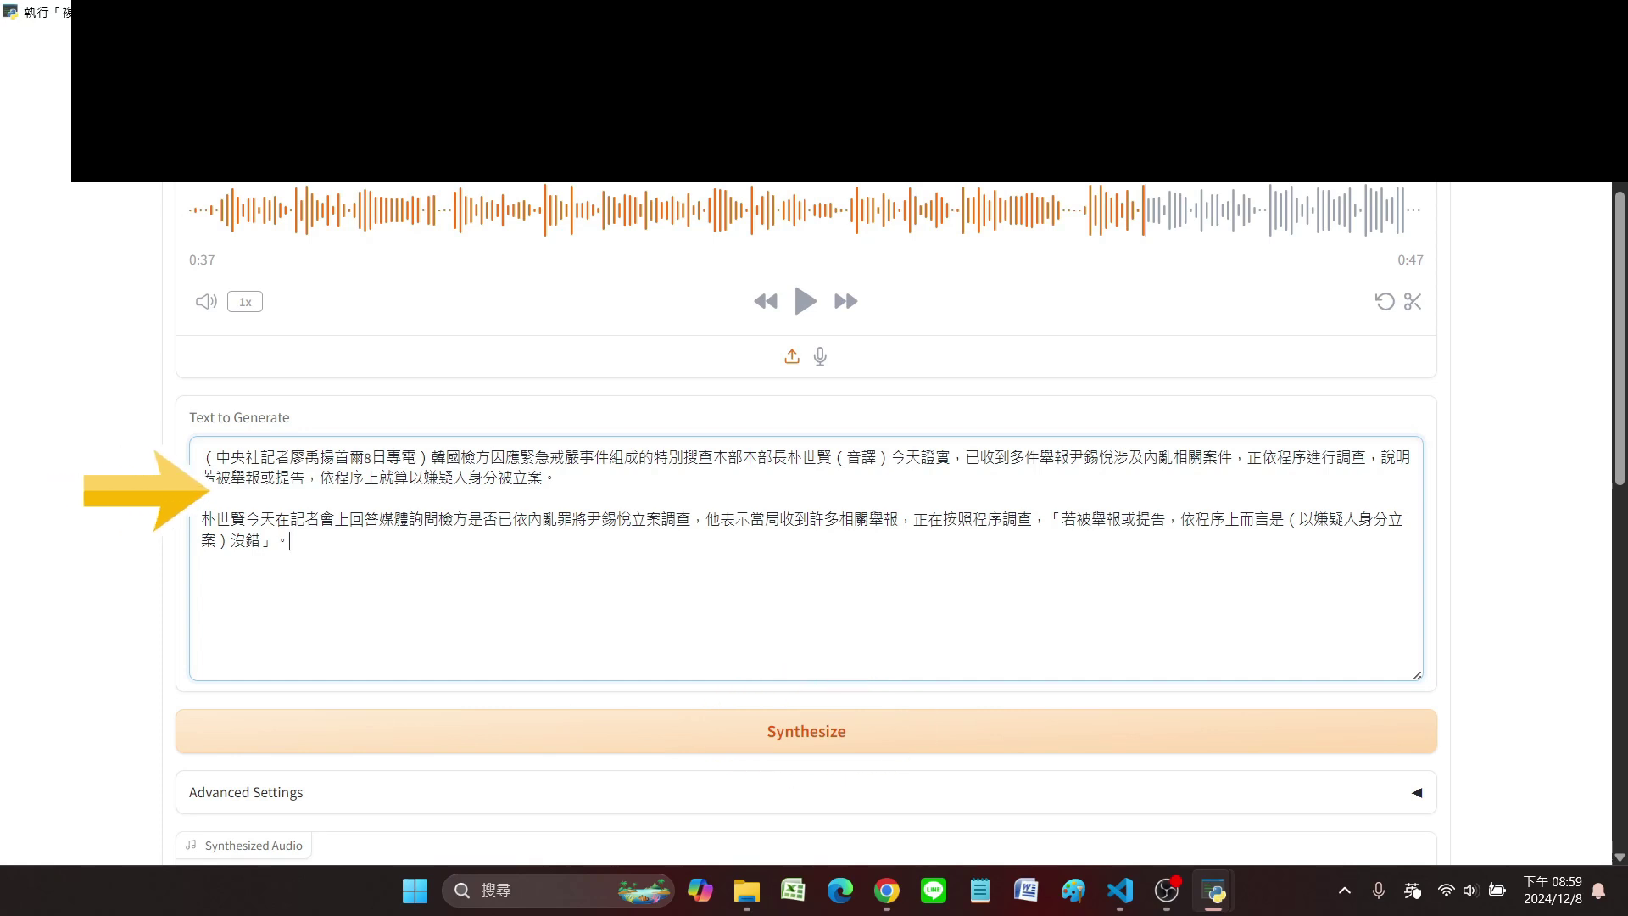
{"action": "left_click", "coordinate": [806, 731]}
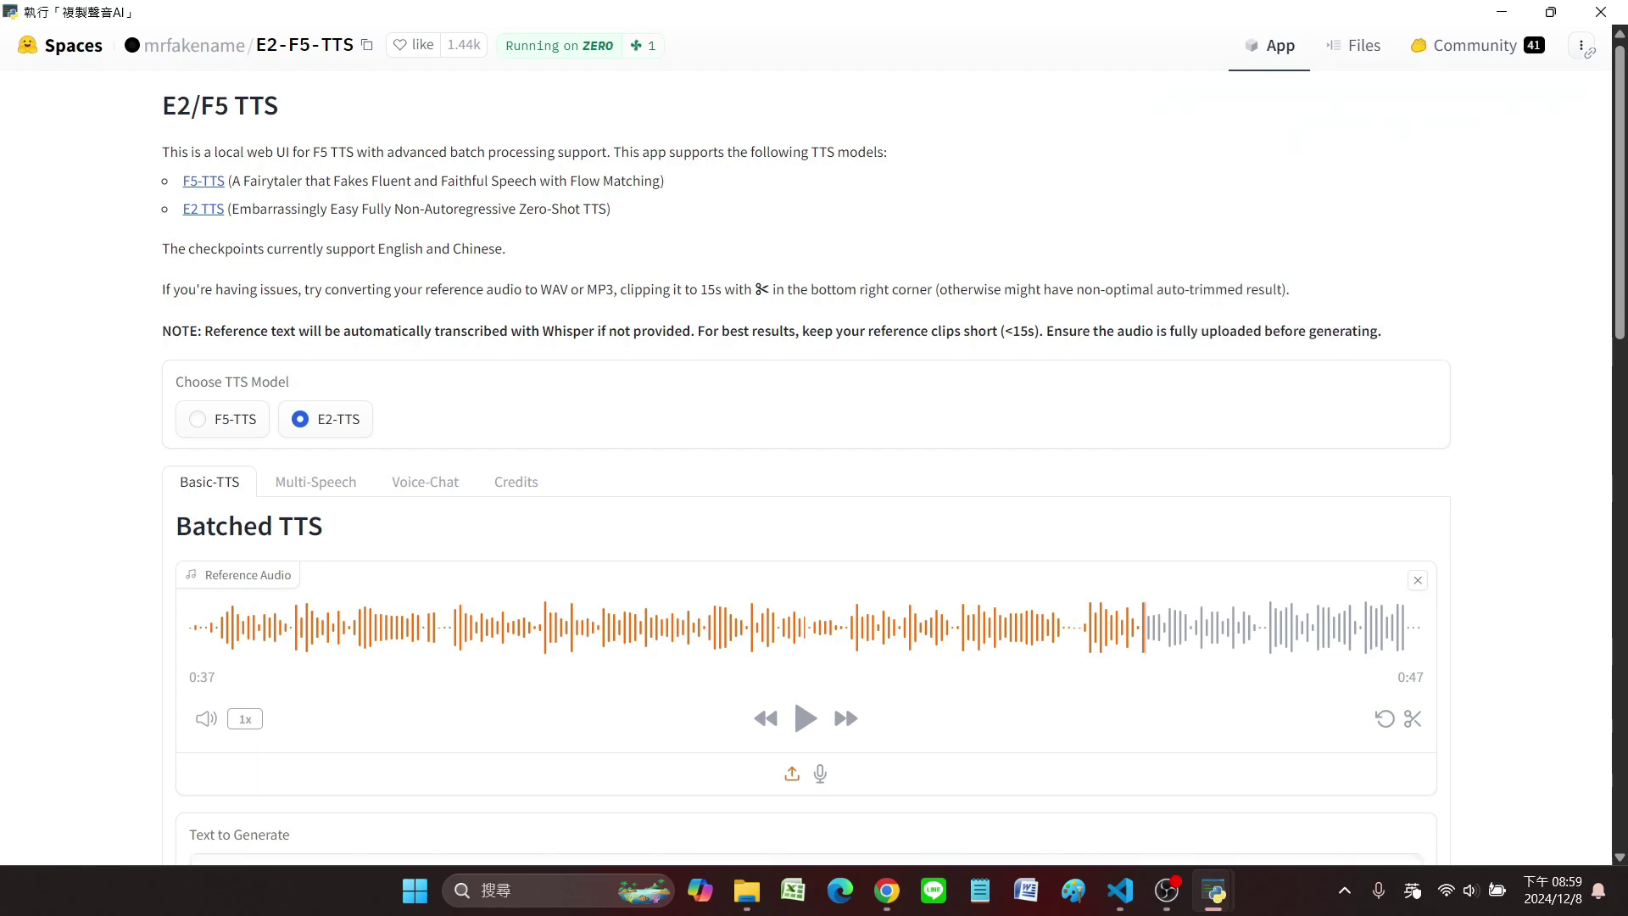
Play the synthesized audio and review it against the text to generate
{"action": "scroll", "coordinate": [805, 448], "scroll_direction": "down", "scroll_amount": 3}
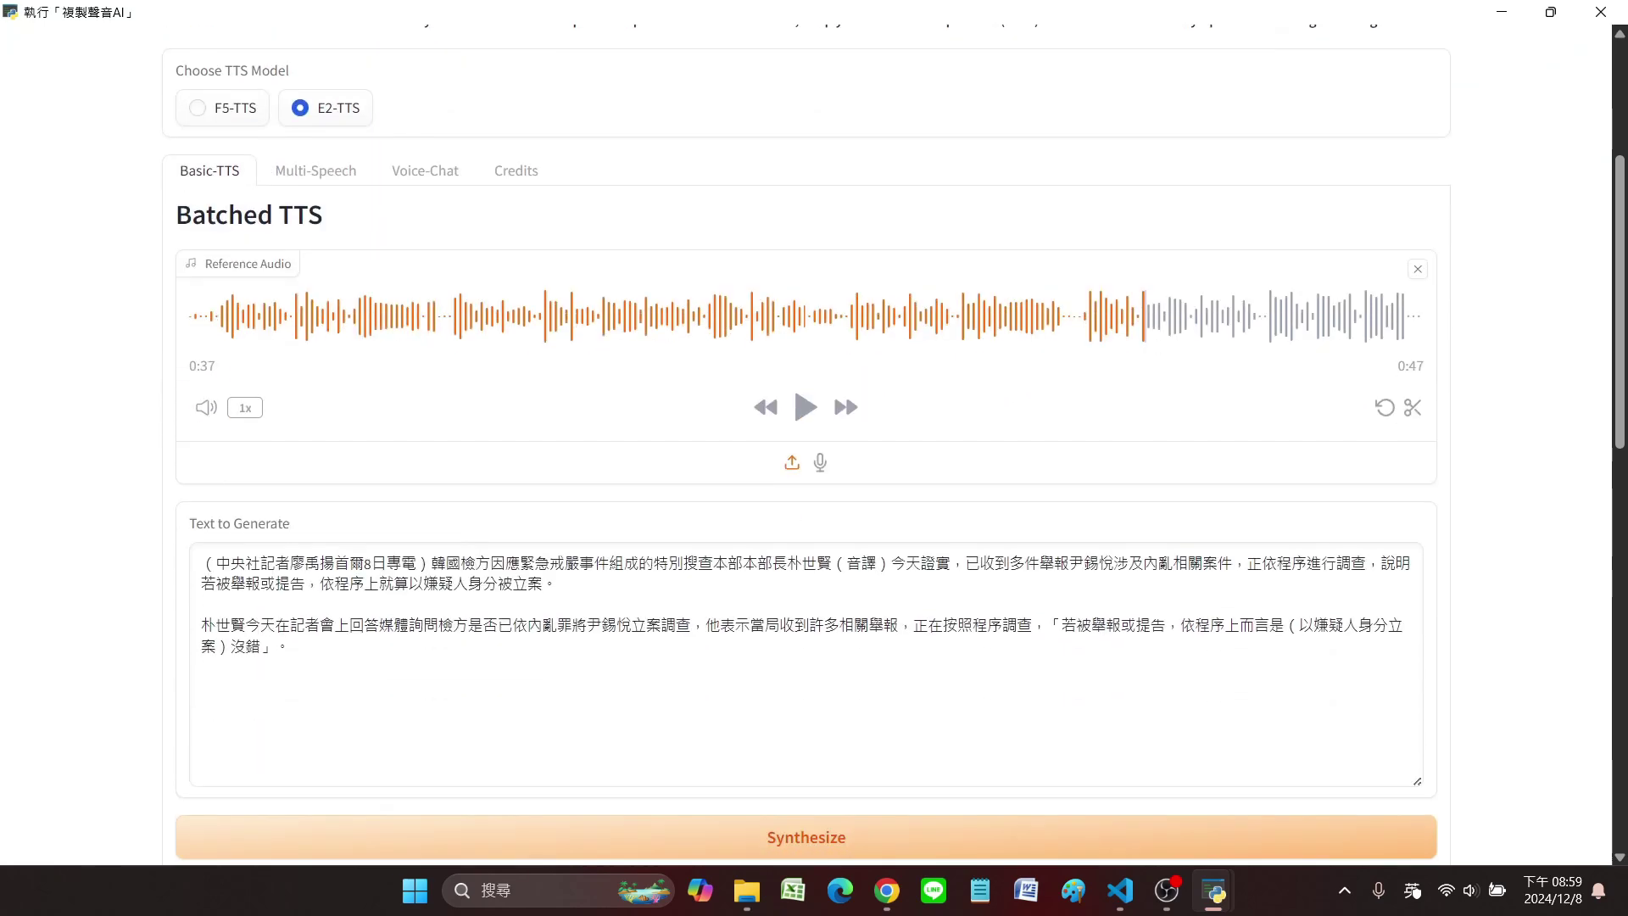
{"action": "scroll", "coordinate": [805, 448], "scroll_direction": "up", "scroll_amount": 3}
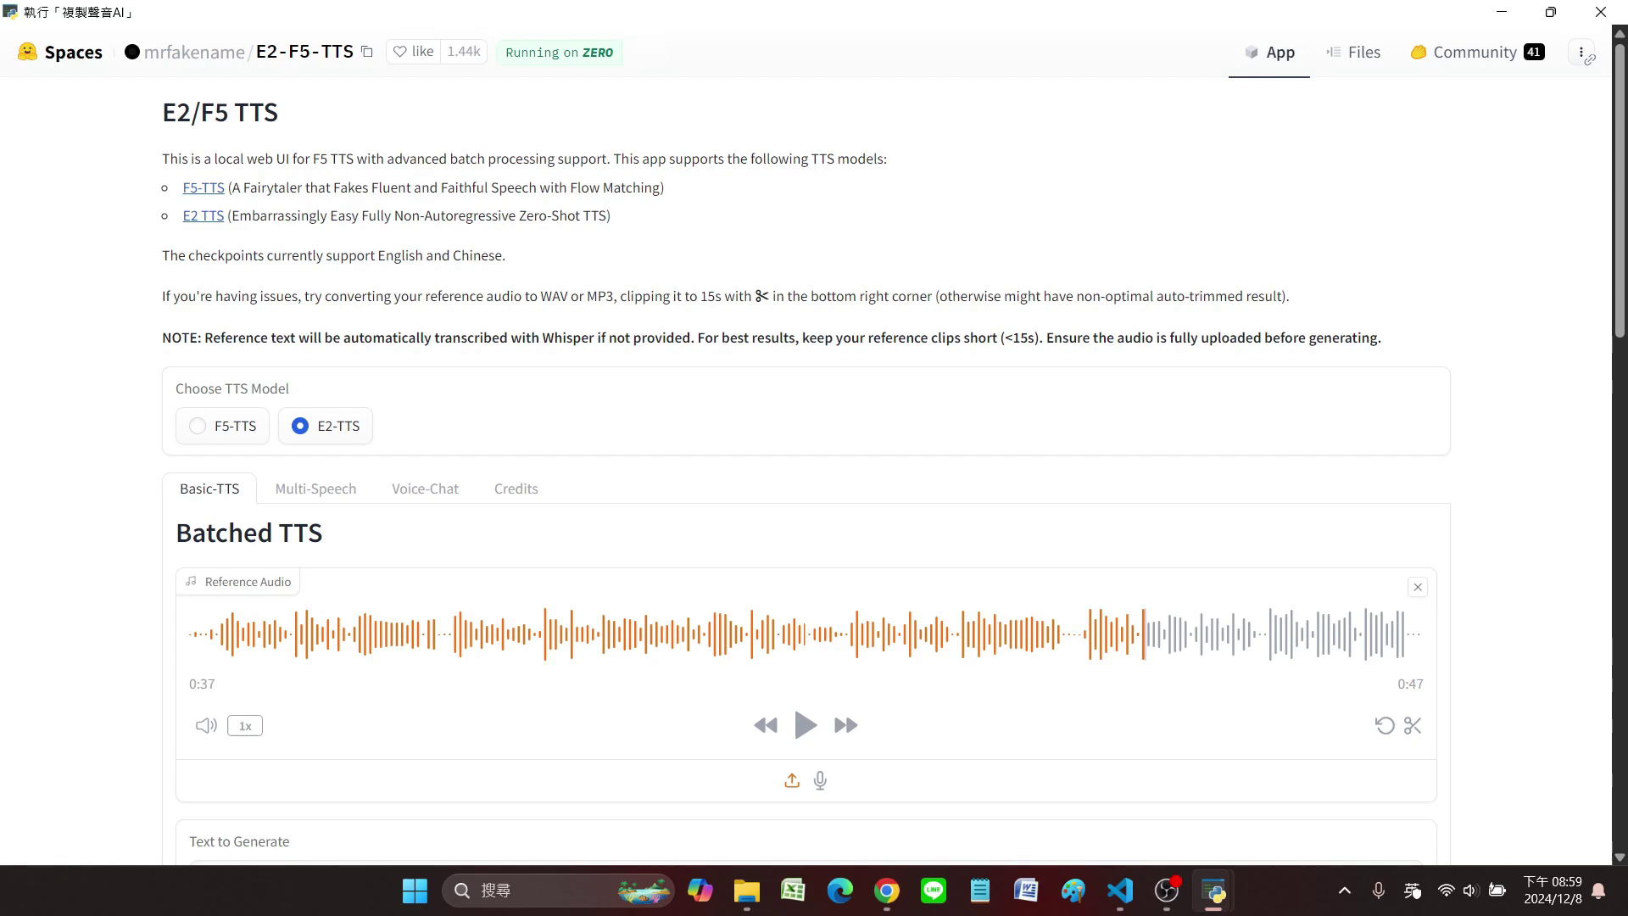
{"action": "scroll", "coordinate": [806, 448], "scroll_direction": "down", "scroll_amount": 5}
{"action": "scroll", "coordinate": [806, 448], "scroll_direction": "down", "scroll_amount": 2}
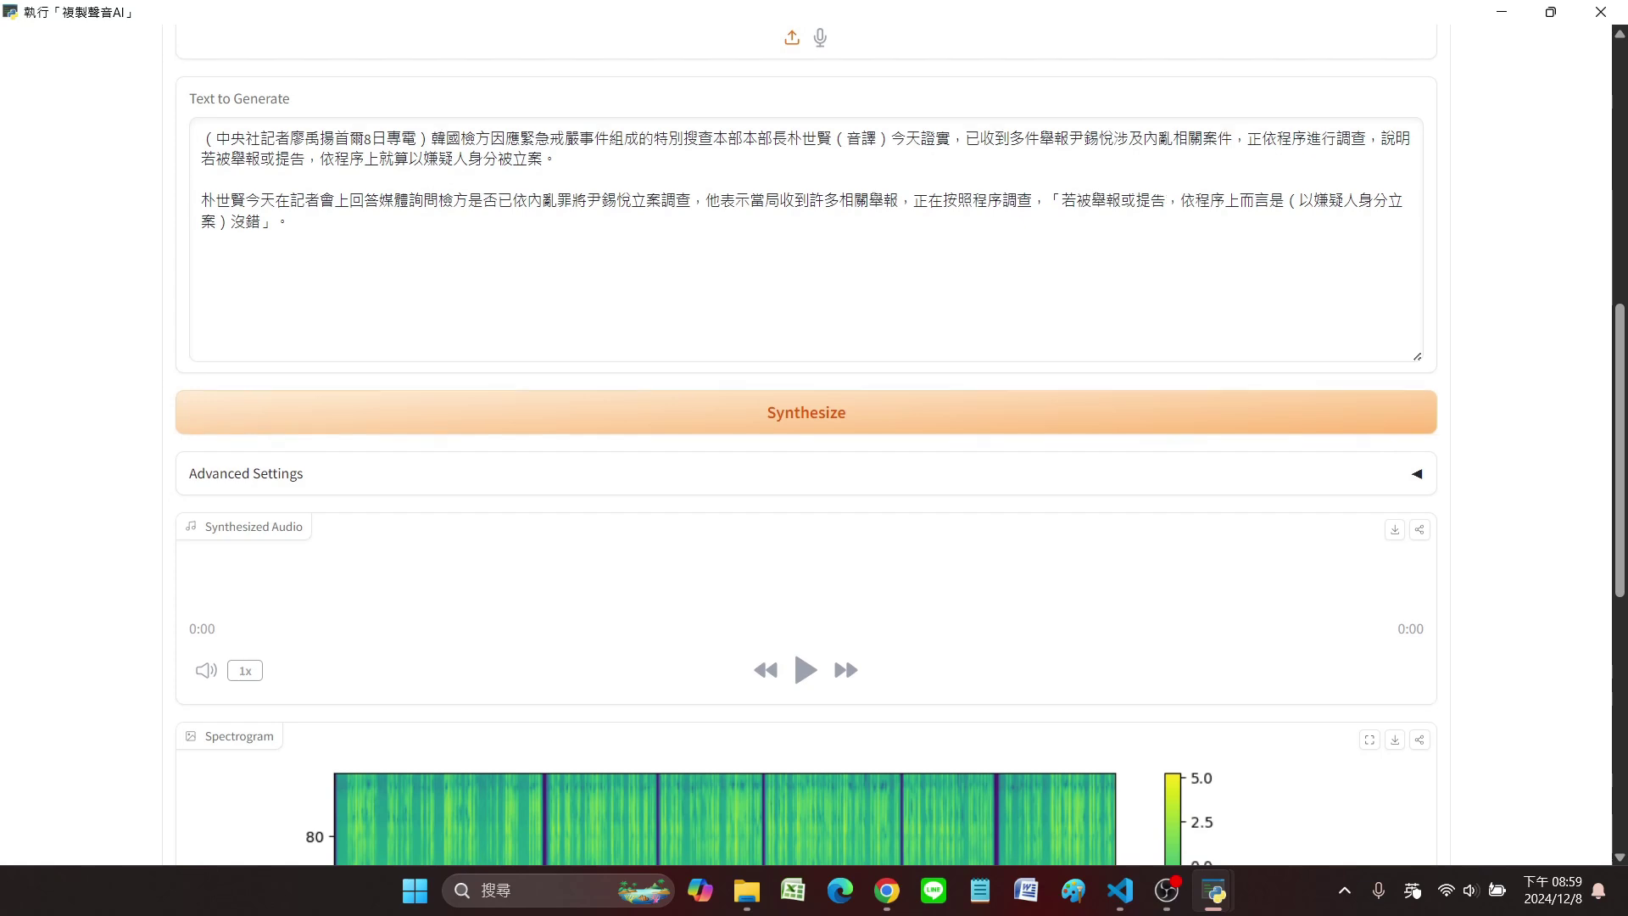
{"action": "scroll", "coordinate": [806, 448], "scroll_direction": "down", "scroll_amount": 2}
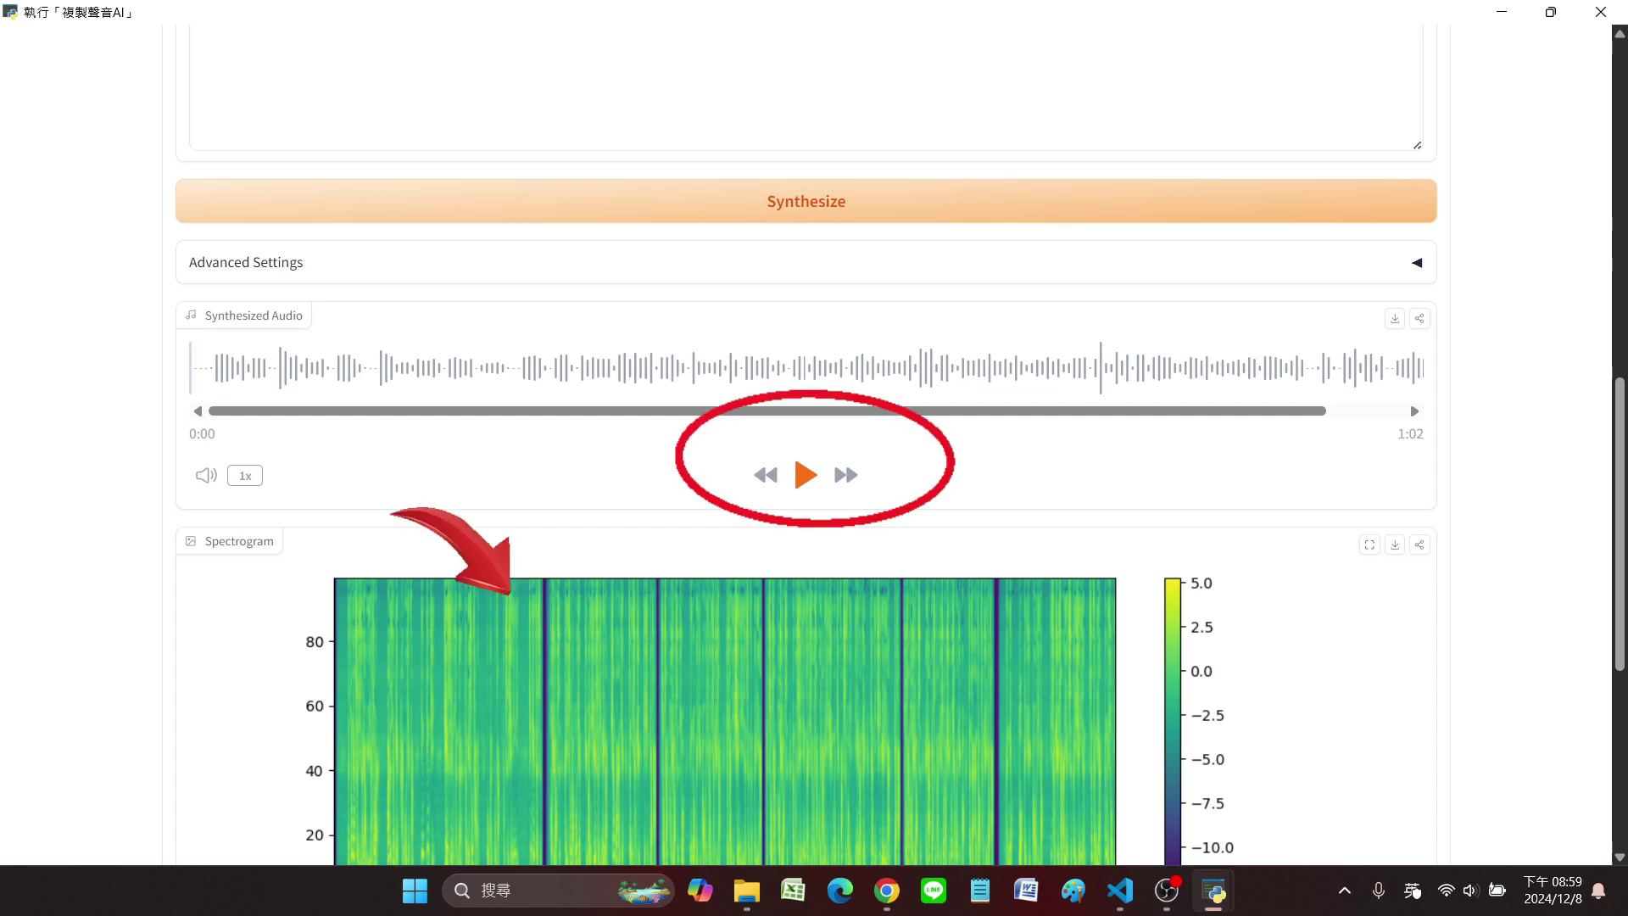
{"action": "left_click", "coordinate": [806, 475]}
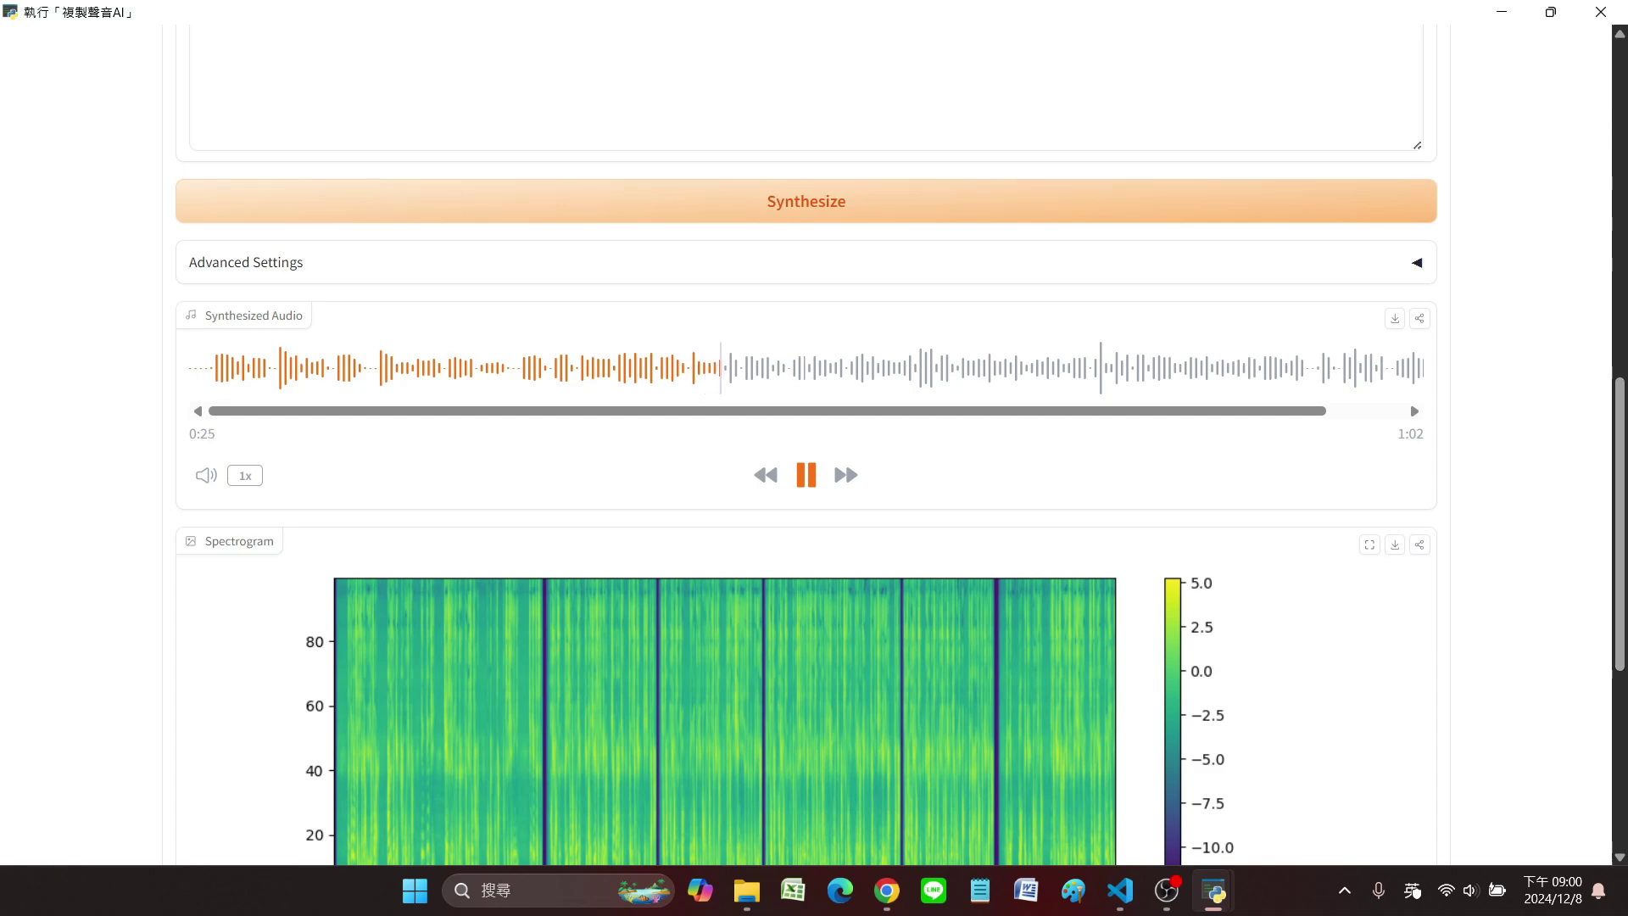
{"action": "scroll", "coordinate": [814, 441], "scroll_direction": "up", "scroll_amount": 1}
{"action": "scroll", "coordinate": [814, 458], "scroll_direction": "up", "scroll_amount": 2}
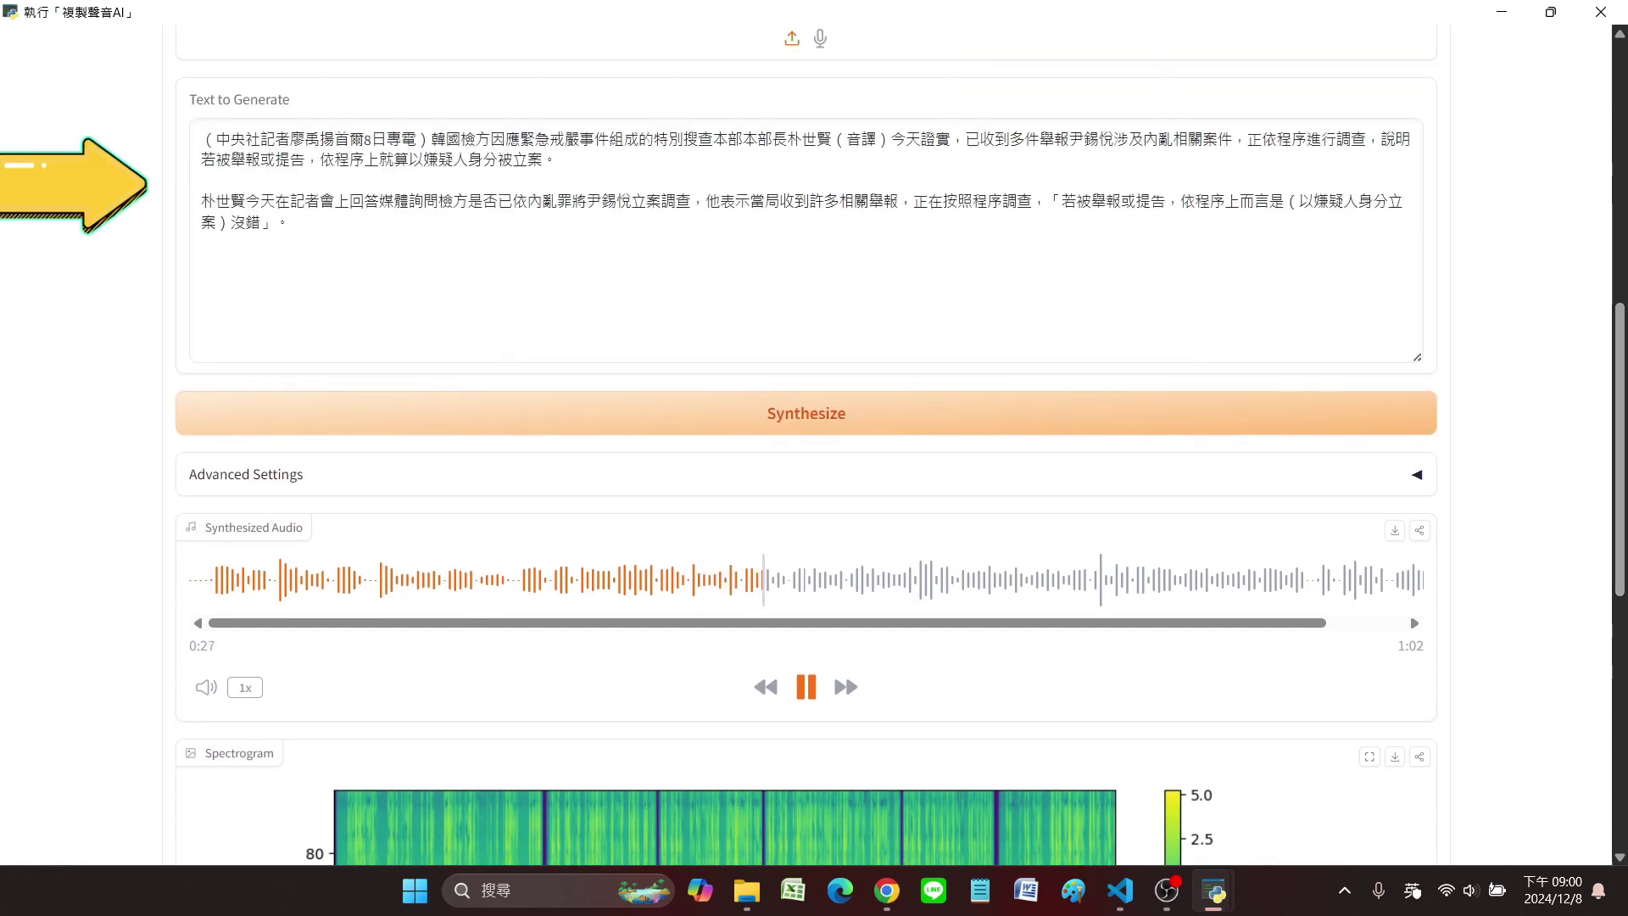